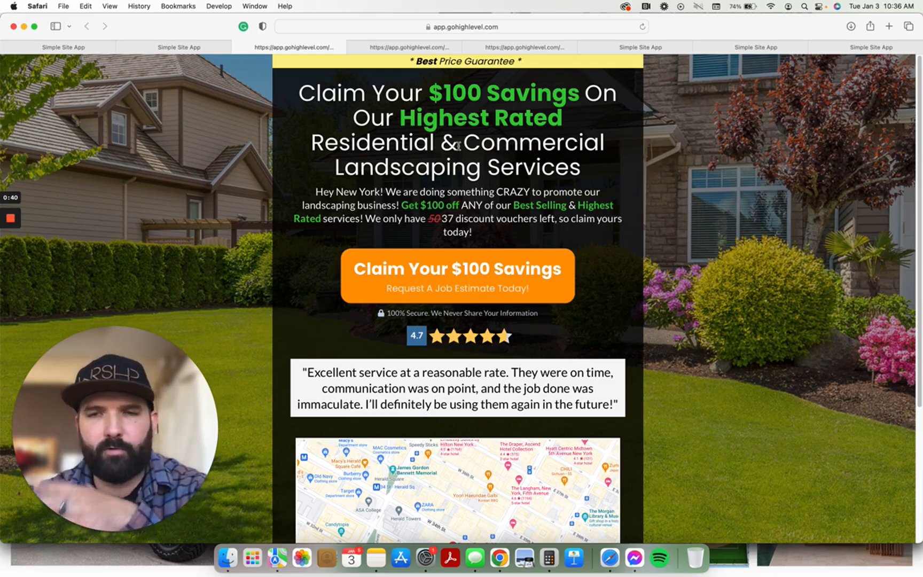
Review the landing page's New York greeting, discount voucher text and customer testimonial down to the map
drag(335, 192, 381, 191)
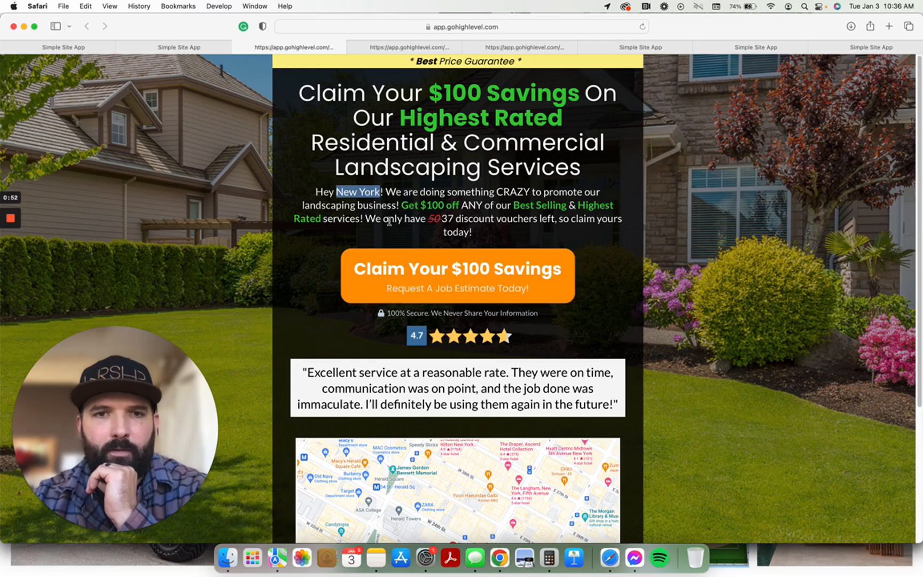
drag(365, 219, 483, 232)
click(482, 233)
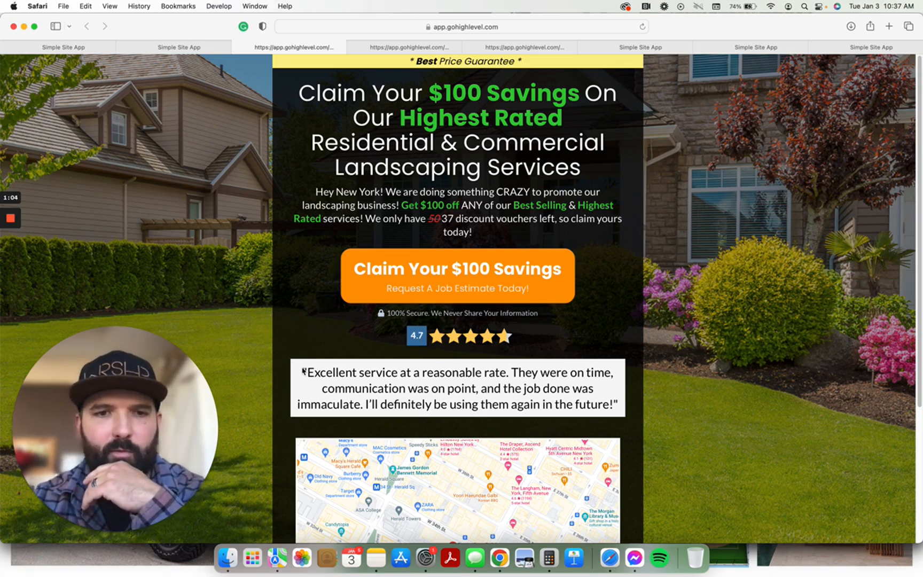
drag(304, 369, 613, 404)
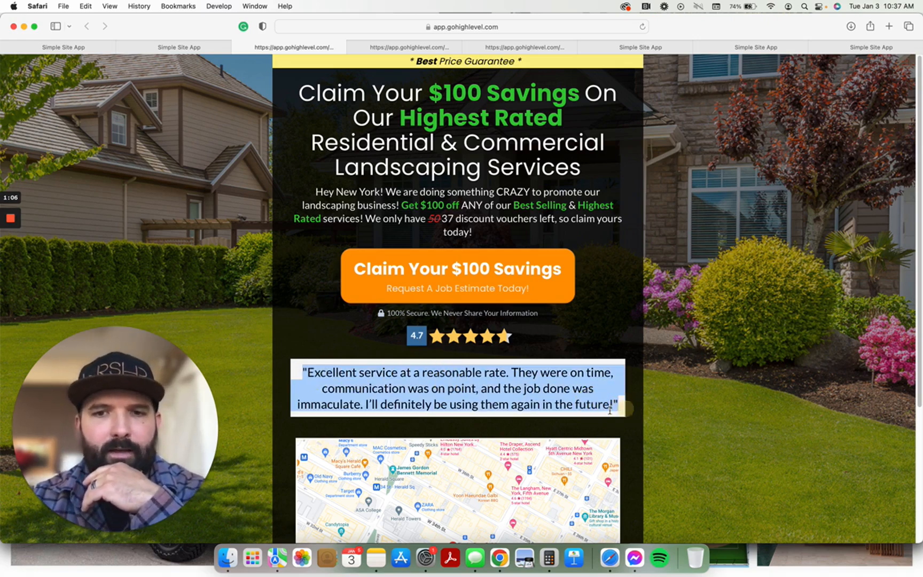
click(613, 404)
scroll(609, 410, down, 5)
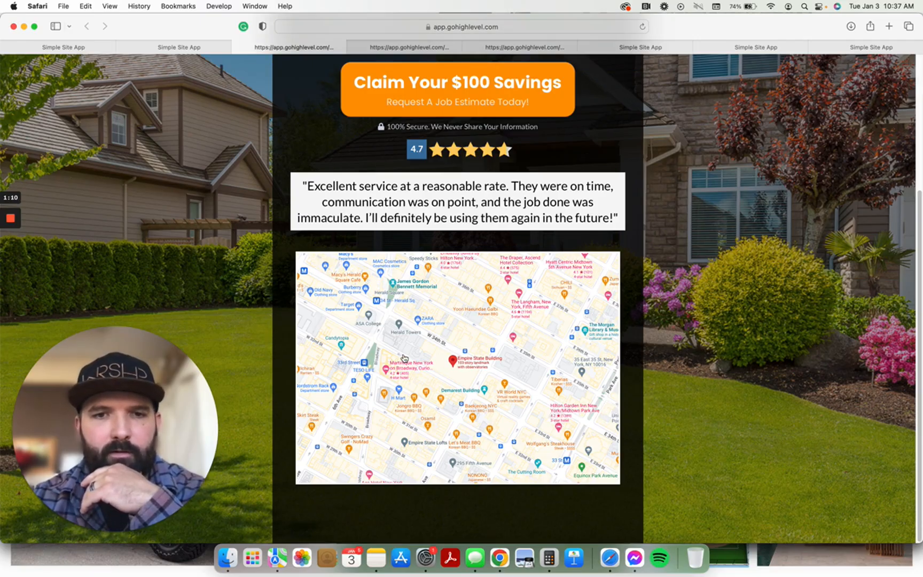
Open the landing page's map location in Google Maps, and return to the savings offer headline
click(462, 393)
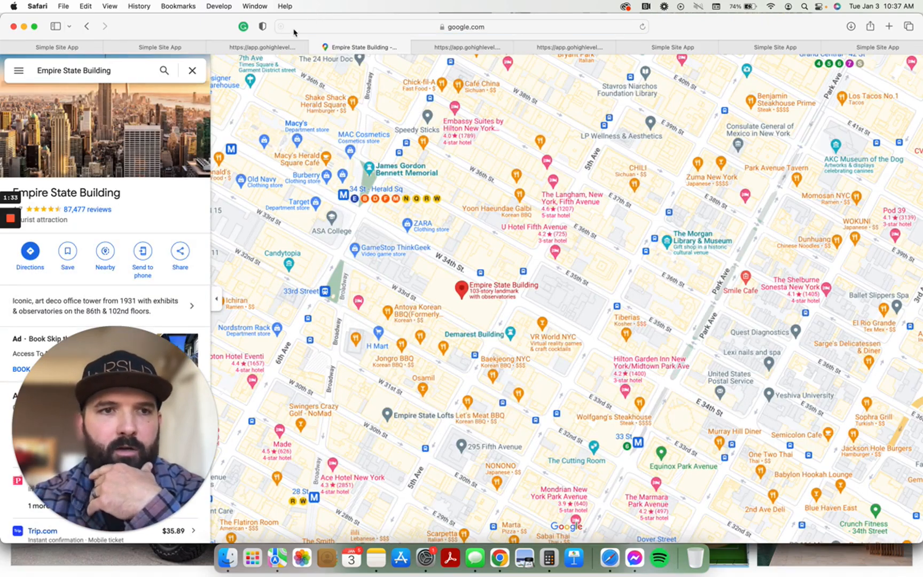
click(315, 49)
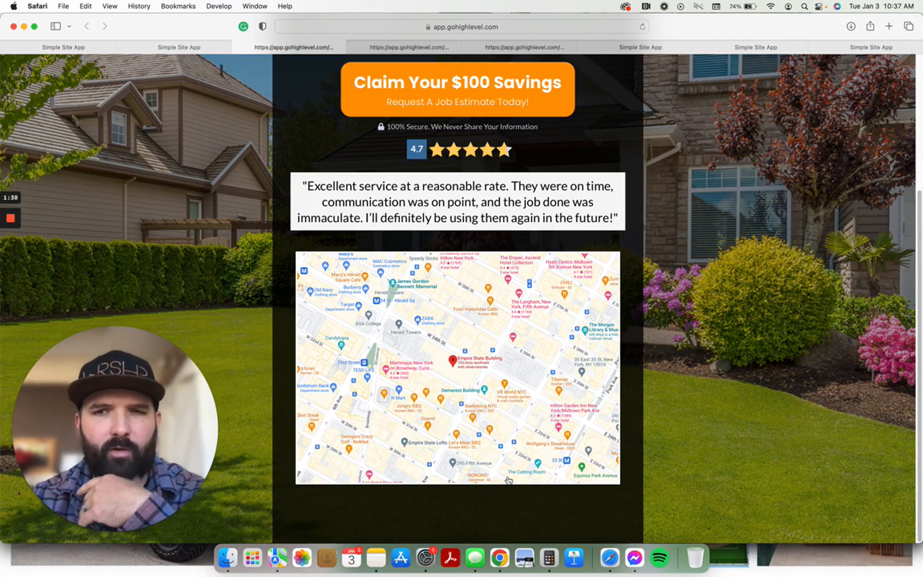
scroll(508, 479, up, 5)
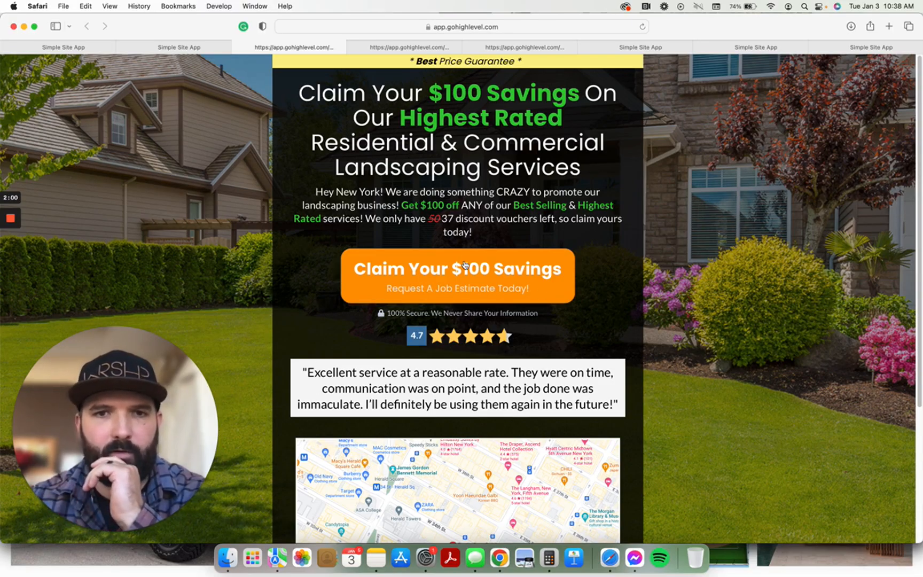
Glance at the appointment booking page, and open the free estimate form from the landing page's $100 savings offer
click(385, 48)
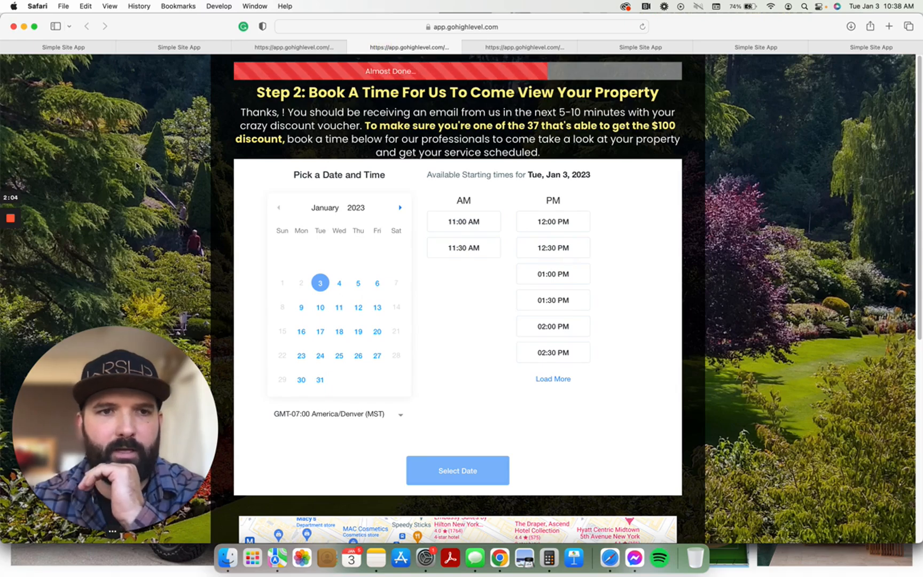
click(295, 47)
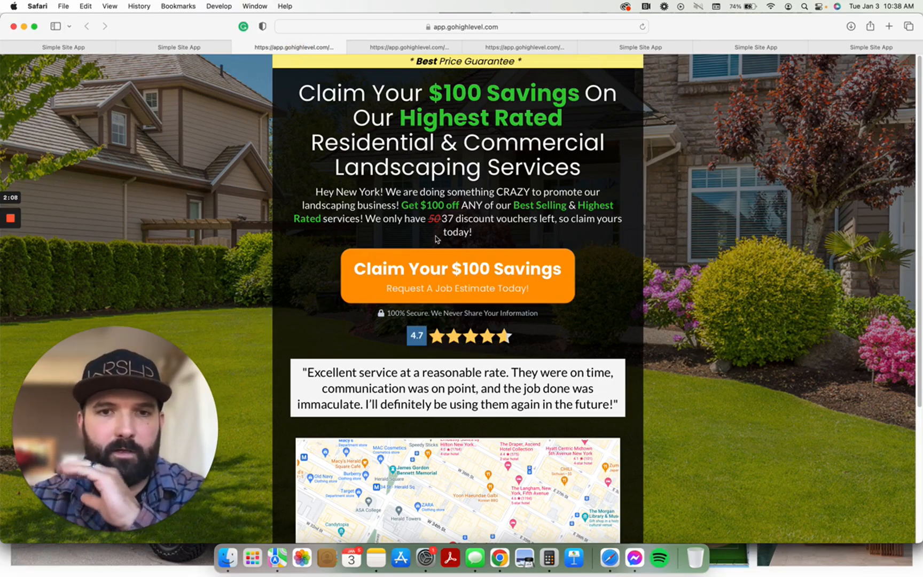
click(436, 278)
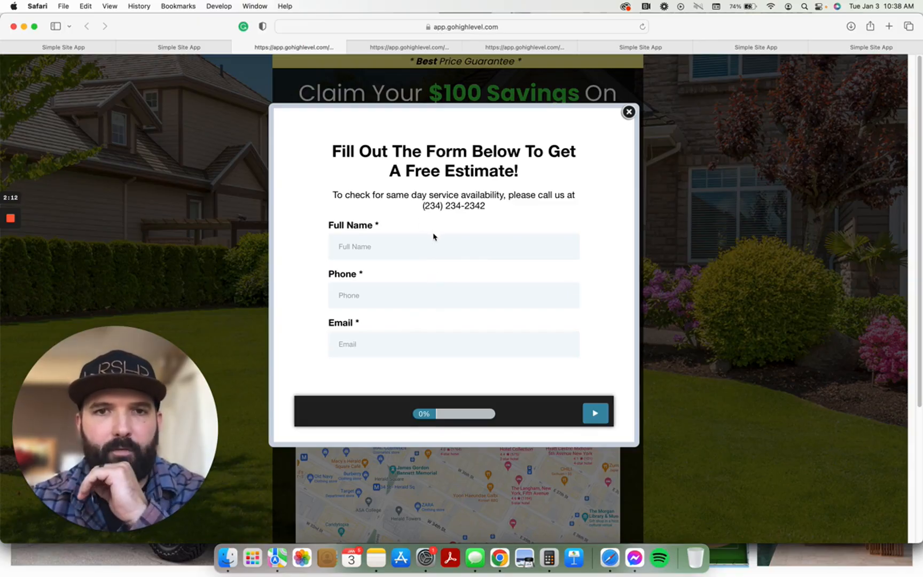
click(429, 245)
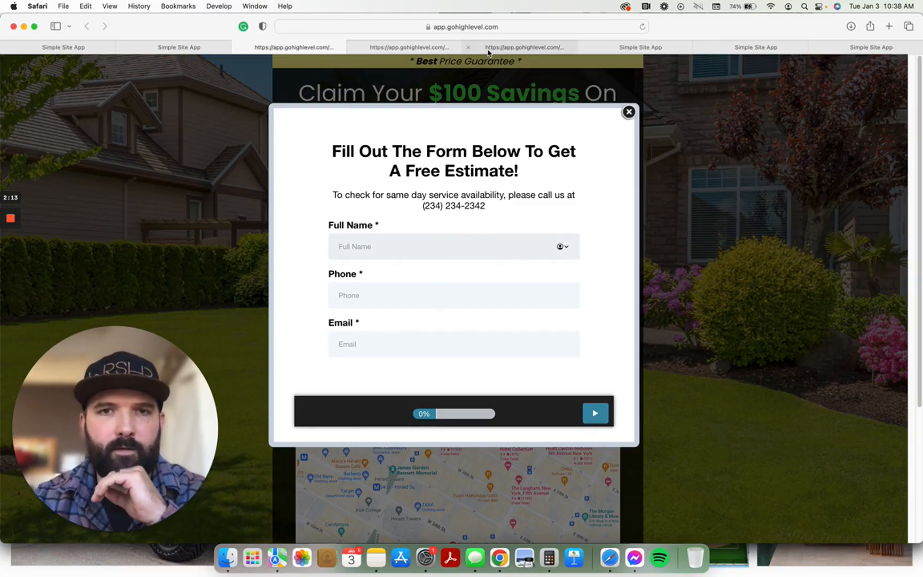
Examine the contact details, service address and service type slides of the estimate survey in the survey builder
click(643, 46)
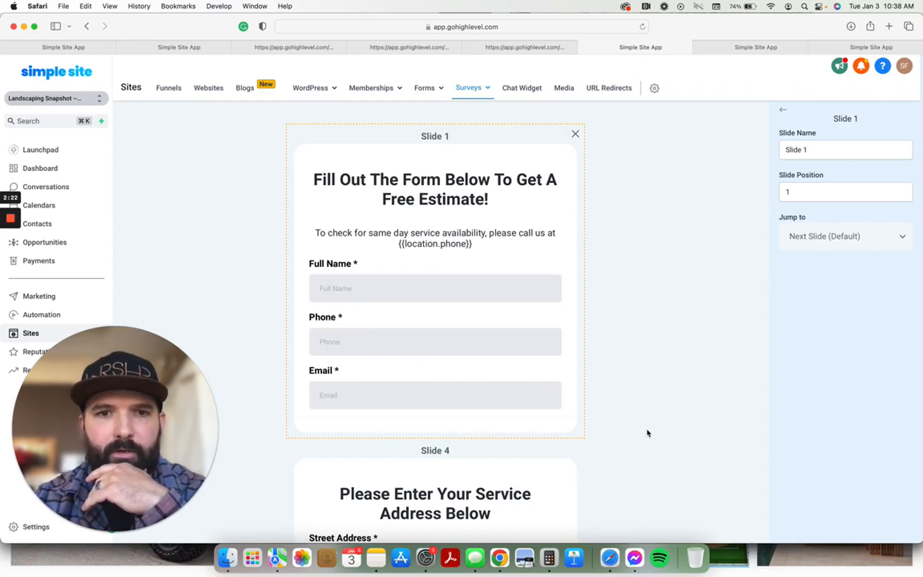
scroll(649, 430, down, 10)
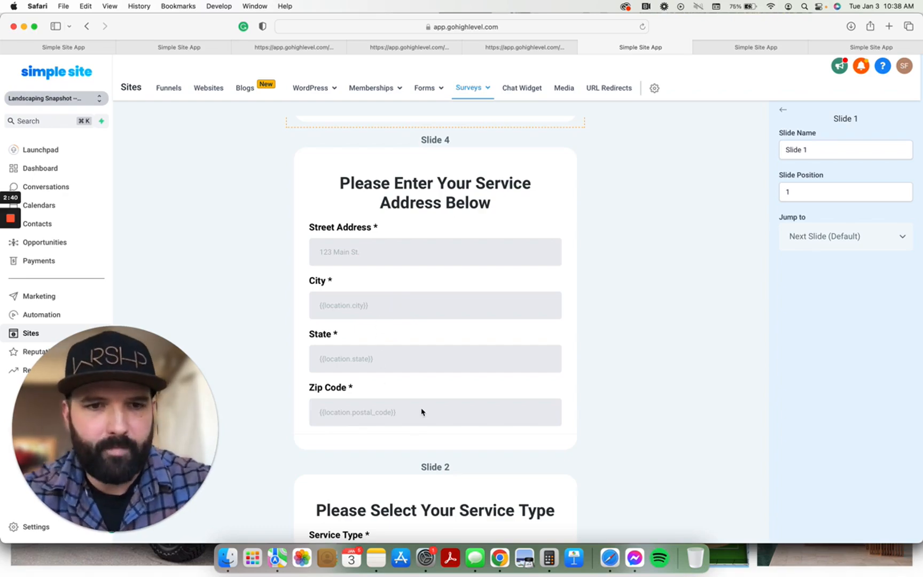
scroll(422, 411, down, 1)
scroll(430, 413, down, 3)
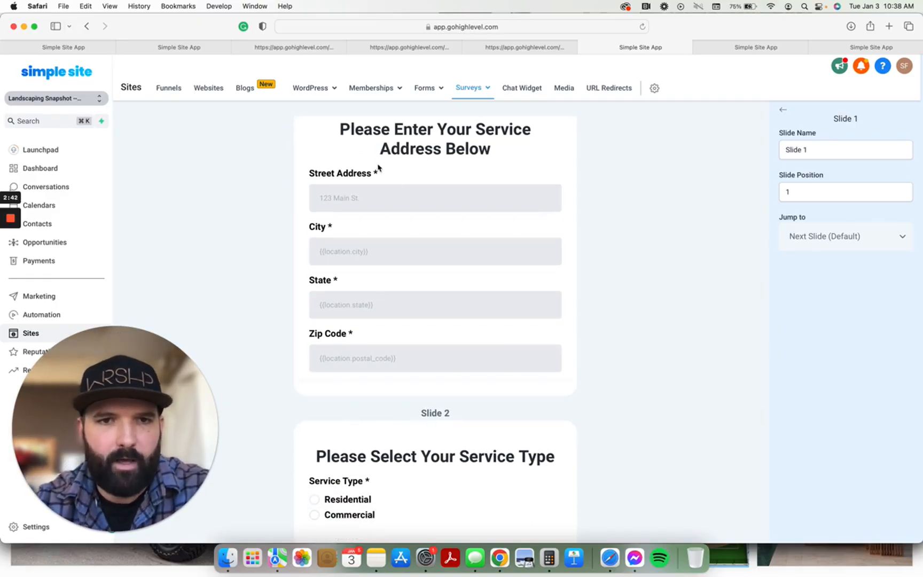
scroll(568, 379, down, 6)
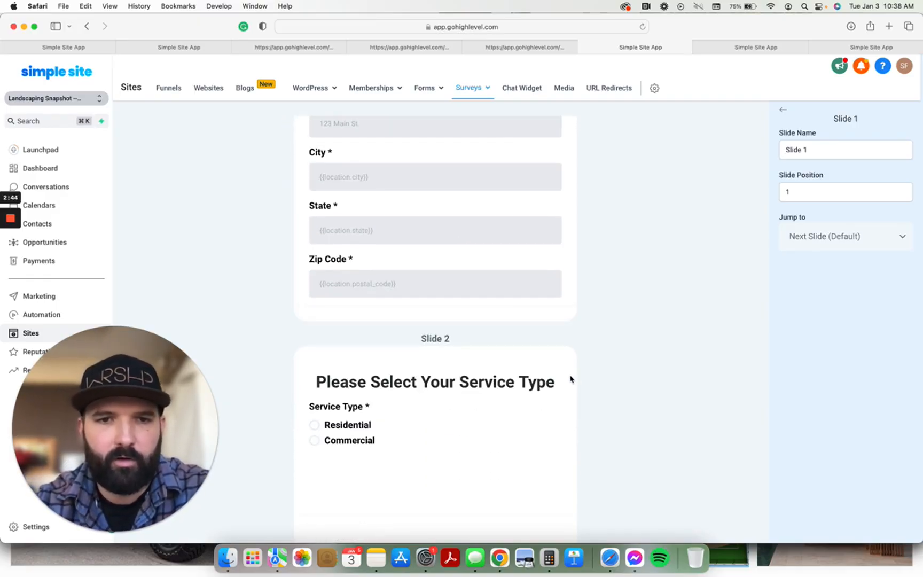
scroll(583, 392, down, 2)
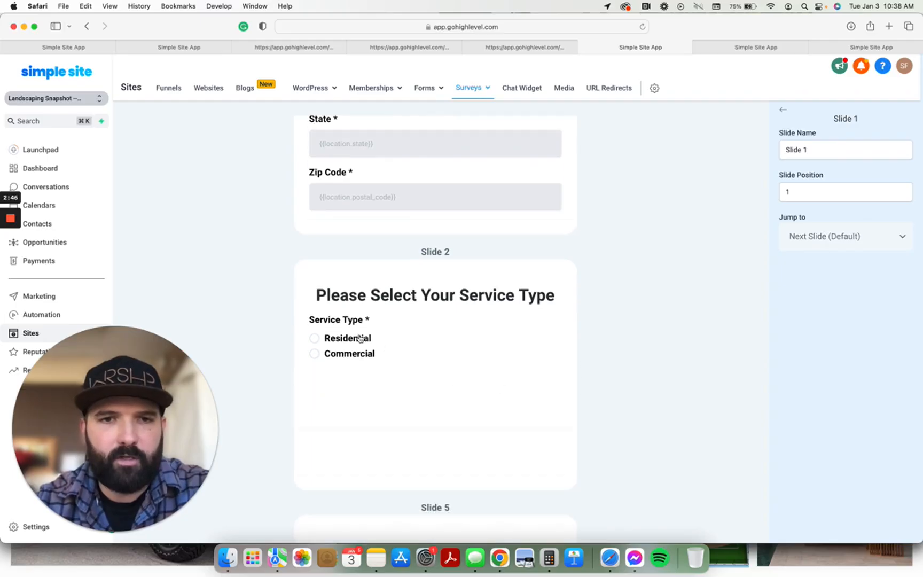
Examine the survey slides for landscaping, maintenance and outdoor living services
scroll(590, 391, down, 15)
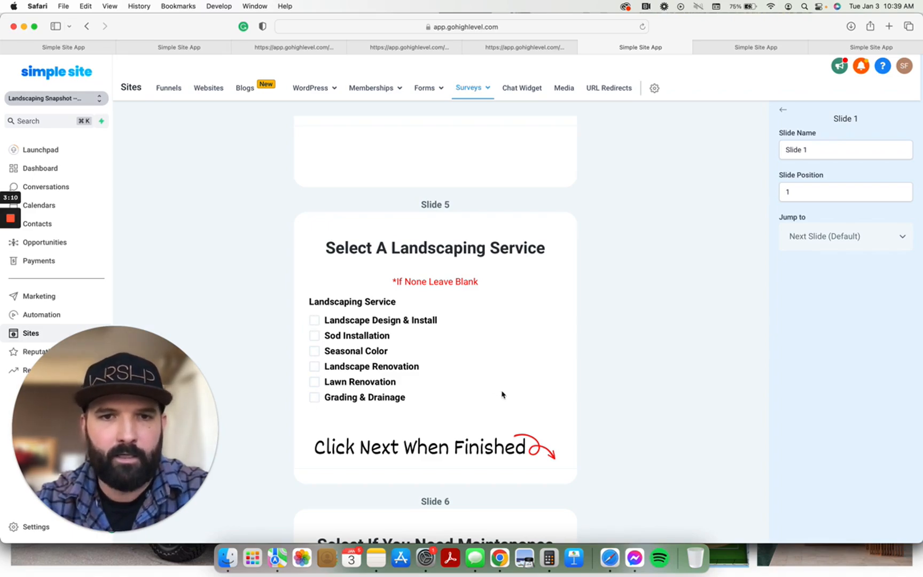
scroll(498, 398, down, 5)
scroll(632, 444, down, 2)
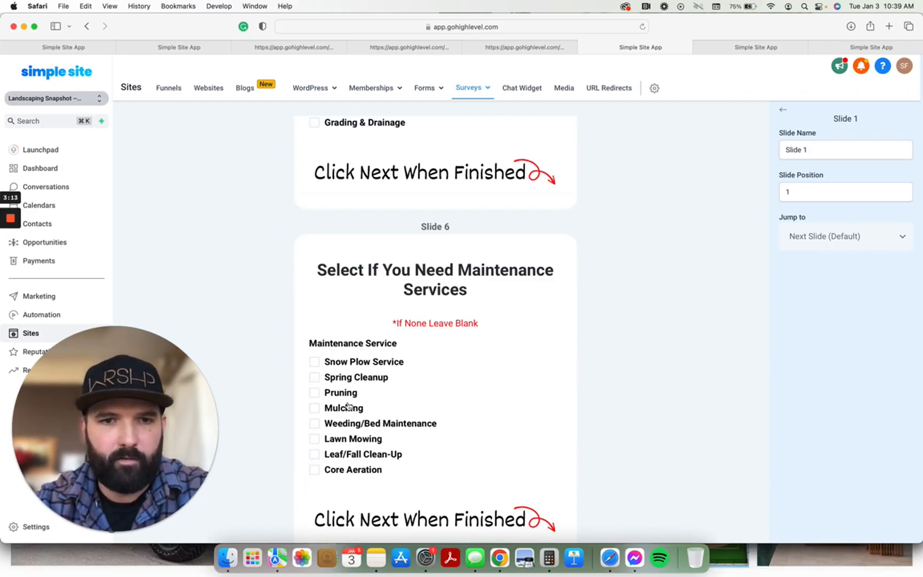
scroll(592, 435, down, 3)
scroll(598, 435, down, 4)
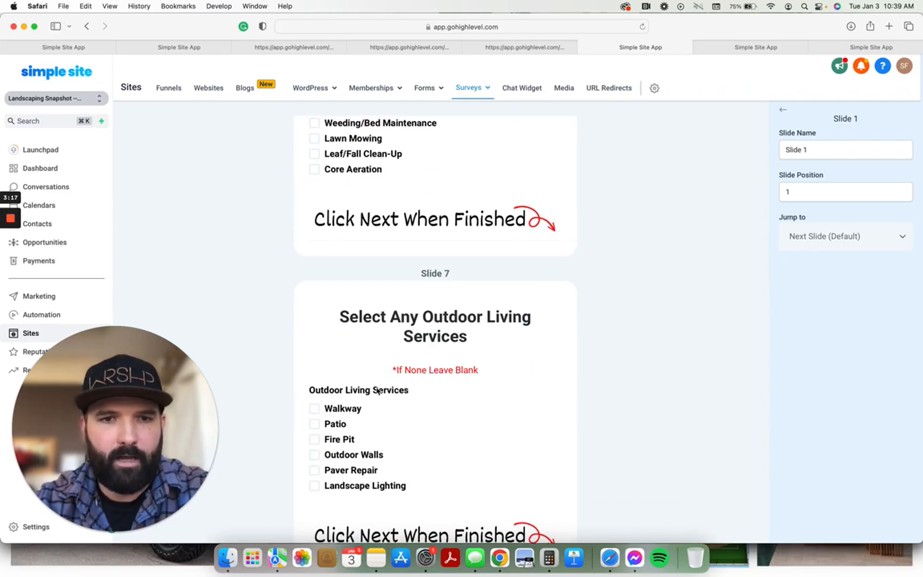
scroll(641, 439, down, 1)
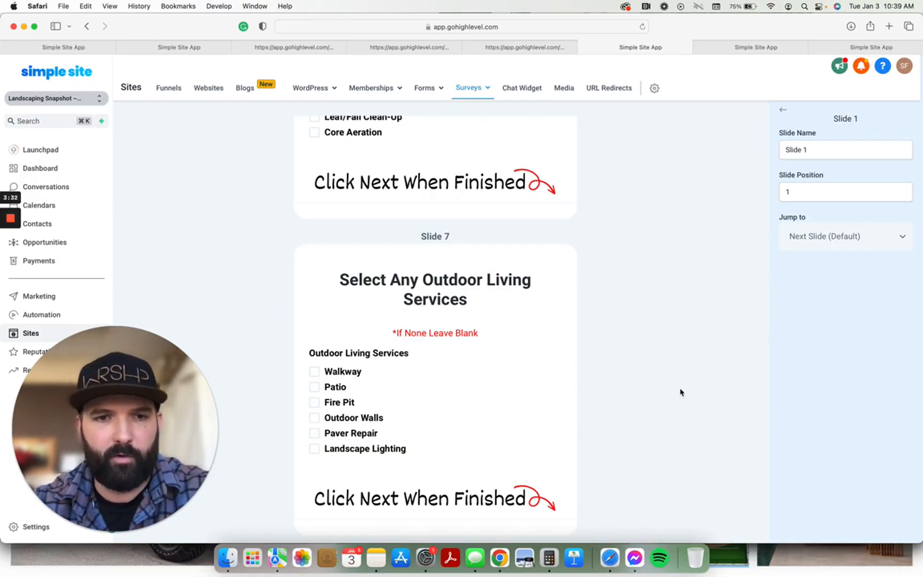
scroll(680, 392, down, 2)
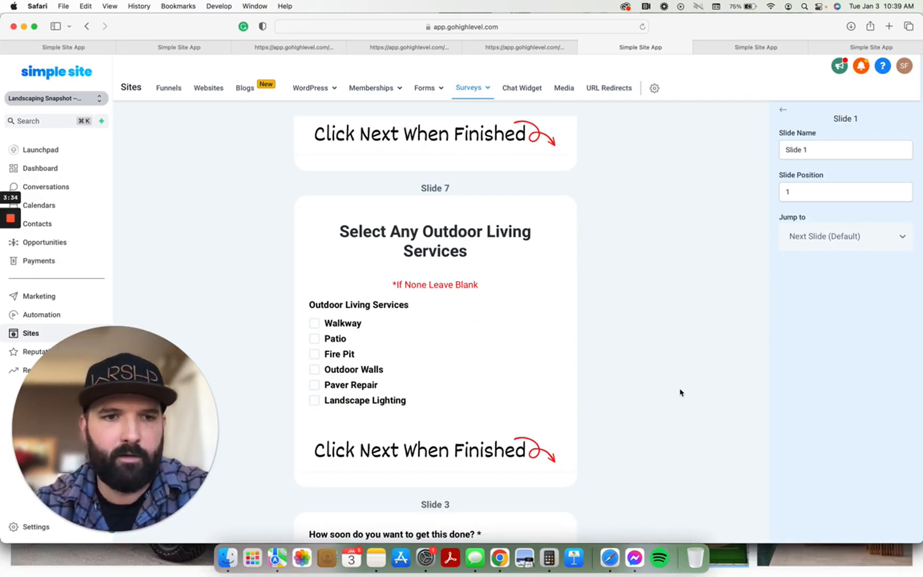
Inspect the settings and per-option logic of the Outdoor Living Services field on Slide 7, and deselect the field
click(338, 332)
scroll(853, 397, down, 1)
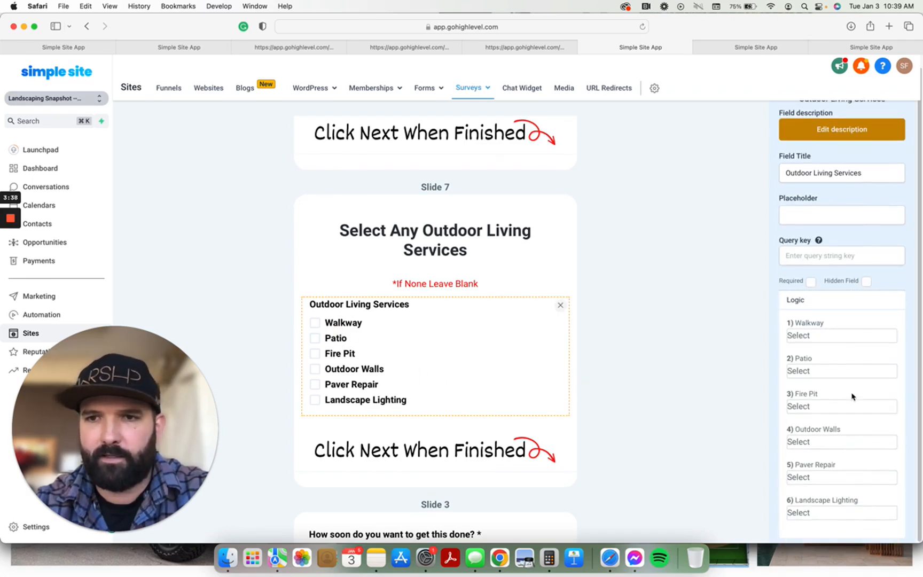
click(641, 326)
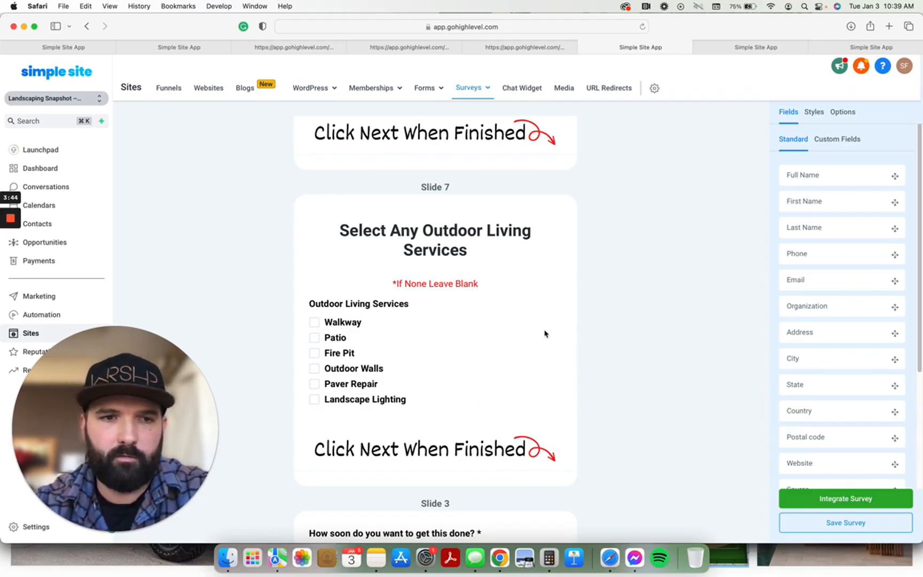
Inspect the settings of the "Where did you hear about us?" field on Slide 3, and deselect the field
scroll(609, 386, down, 5)
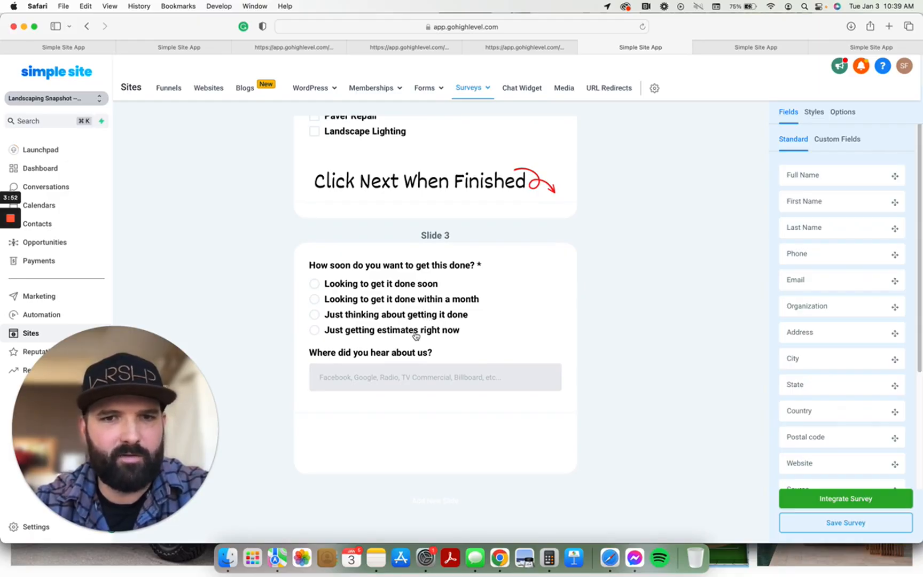
click(355, 383)
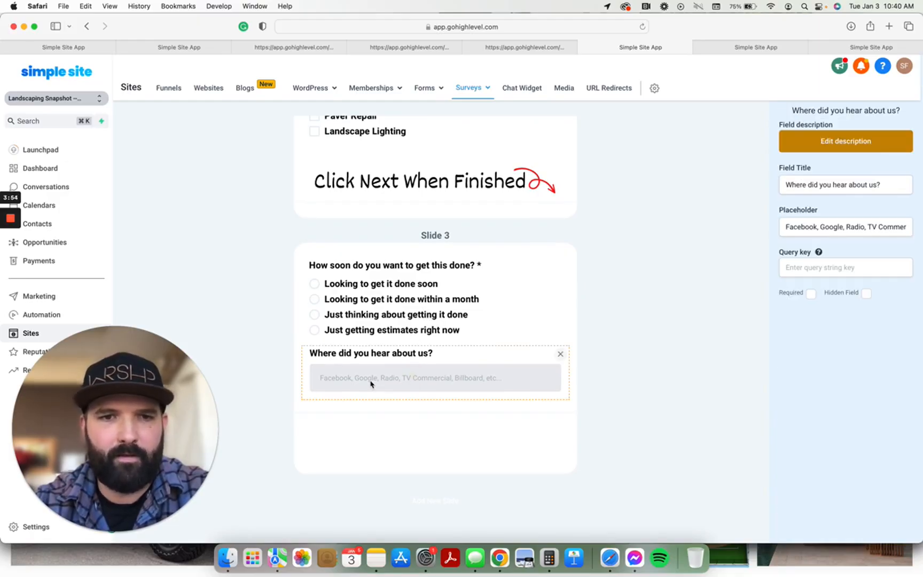
click(642, 382)
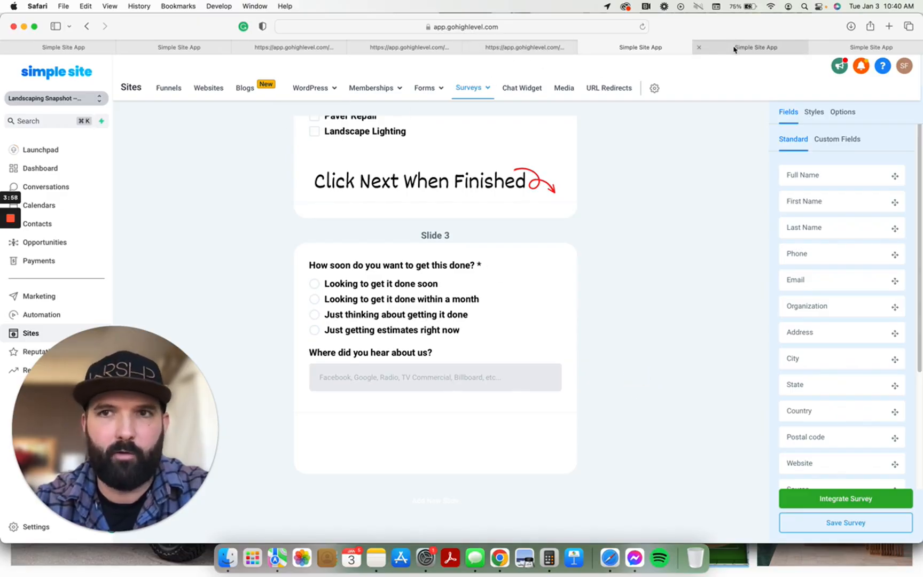
Look back over the survey slides, and return to the landing page's open estimate form
scroll(644, 325, down, 15)
scroll(340, 132, up, 5)
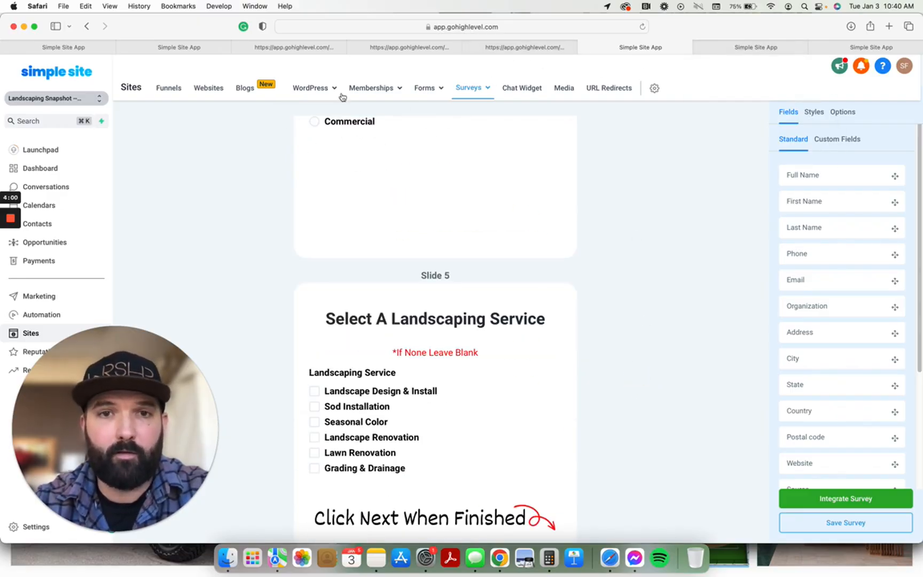
click(297, 48)
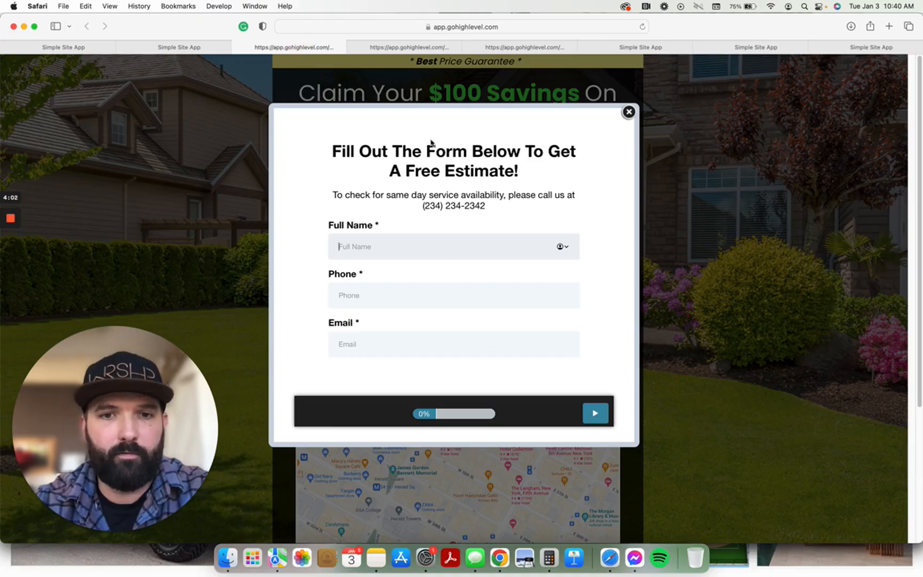
Review the Step 2 booking page, from the date and time calendar to the content below it
click(421, 48)
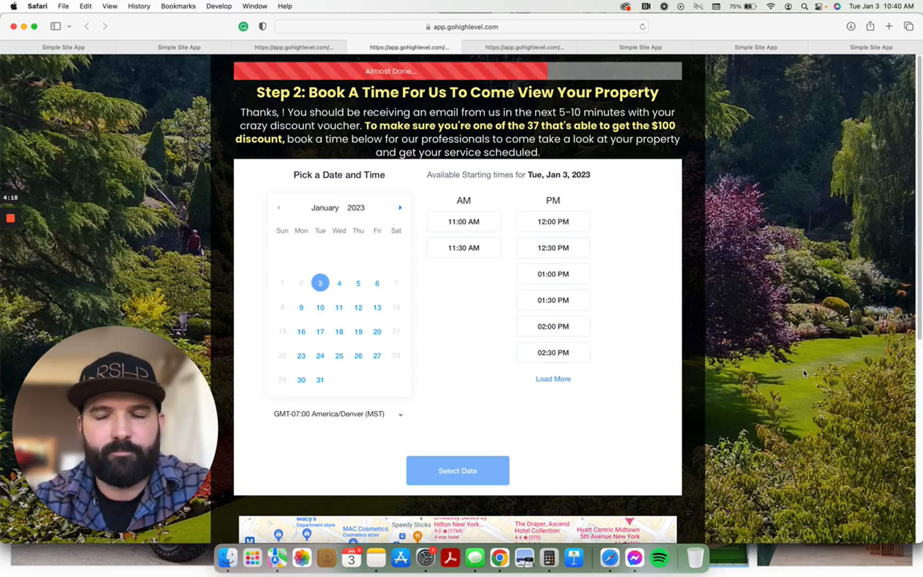
scroll(806, 380, down, 3)
scroll(805, 379, down, 5)
scroll(798, 382, up, 7)
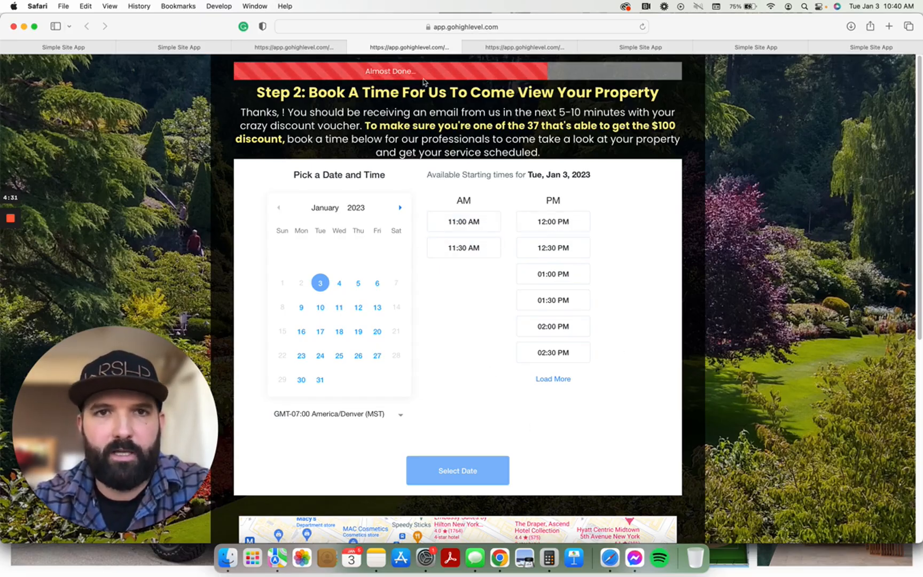
View the Appointment Confirmed page, and open the list of automation workflows
click(526, 48)
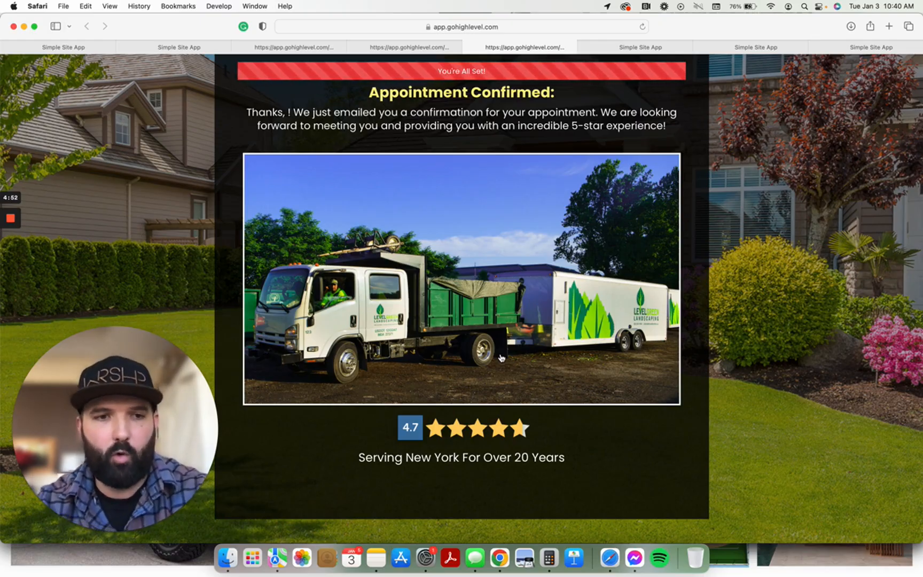
click(660, 48)
click(752, 47)
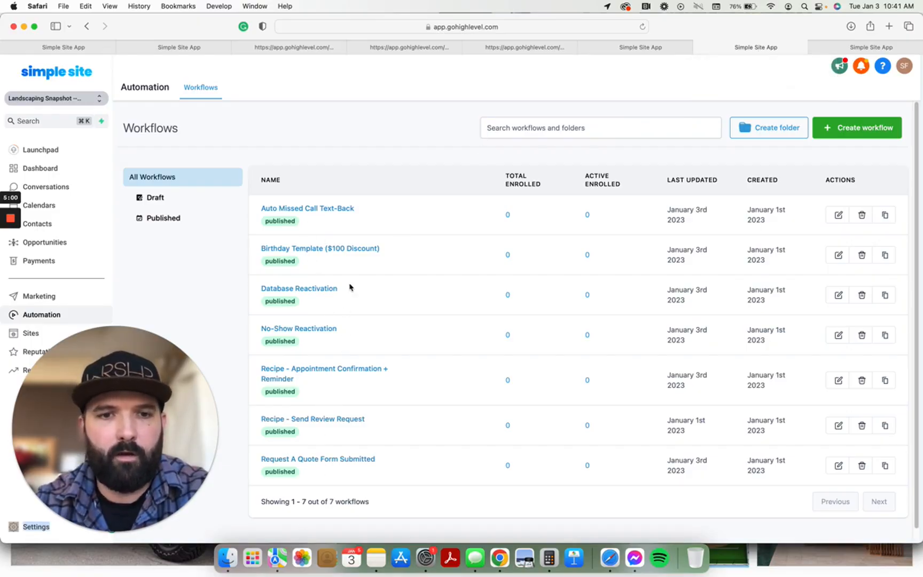
View the Custom Values settings, and return to the automation workflows list
click(860, 47)
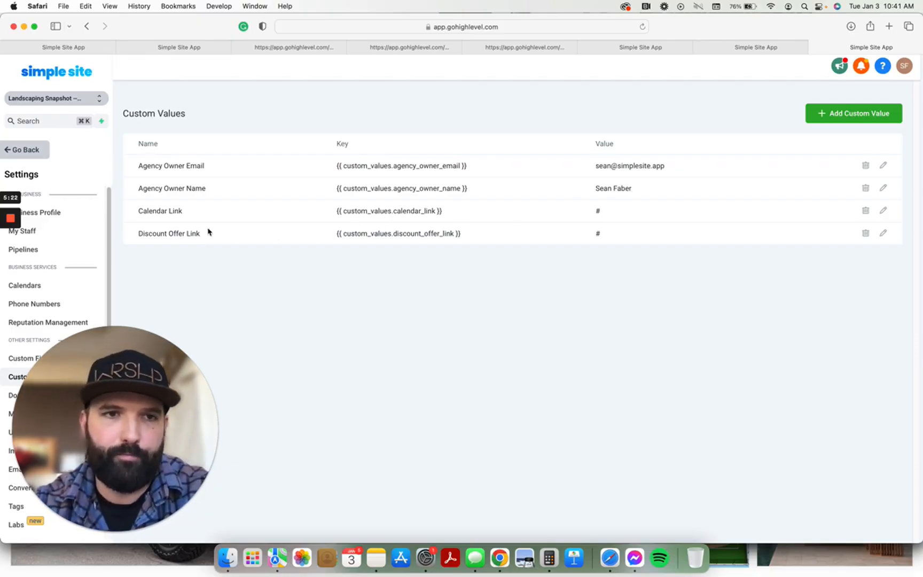
click(515, 47)
click(398, 48)
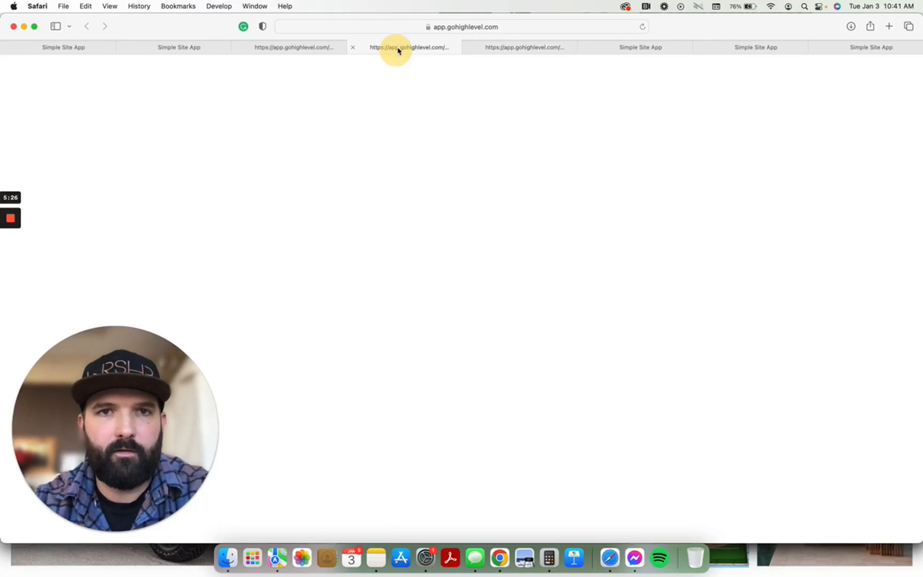
click(743, 48)
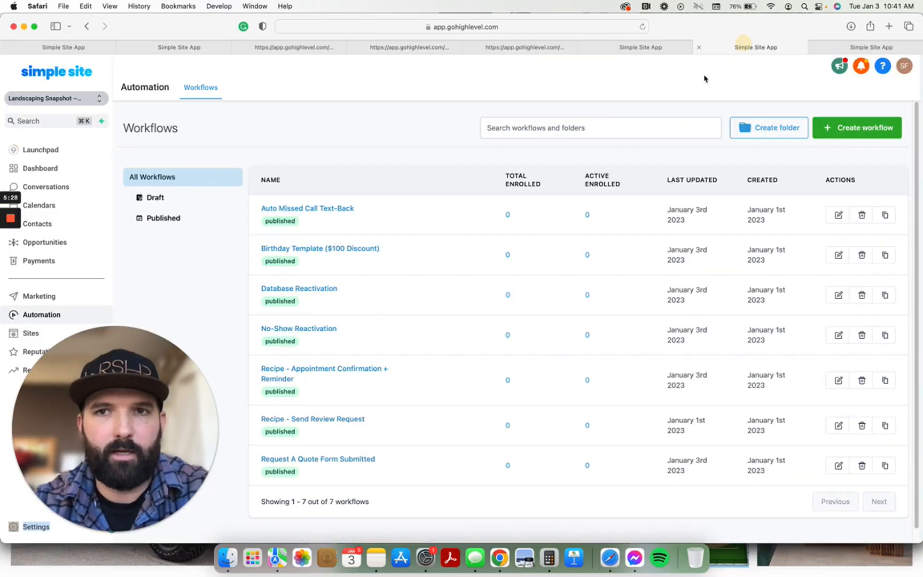
View the Custom Values settings, check the landing page's estimate form and the booking page, and return to Custom Values
click(846, 49)
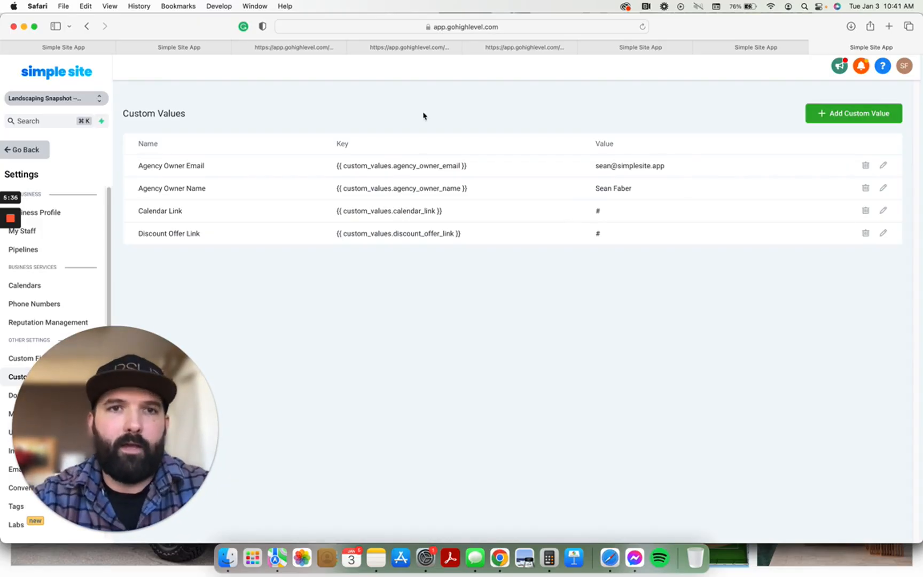
click(302, 49)
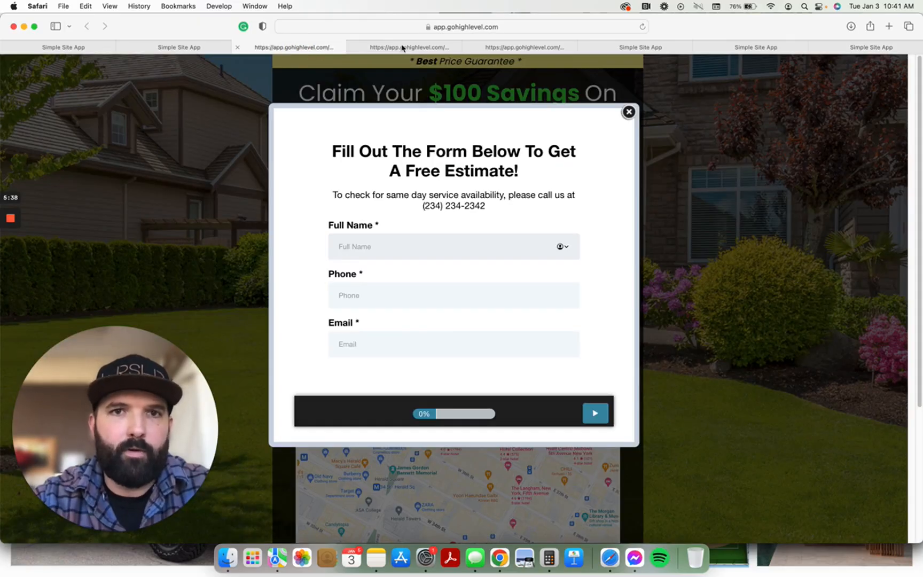
click(402, 48)
key(super+9)
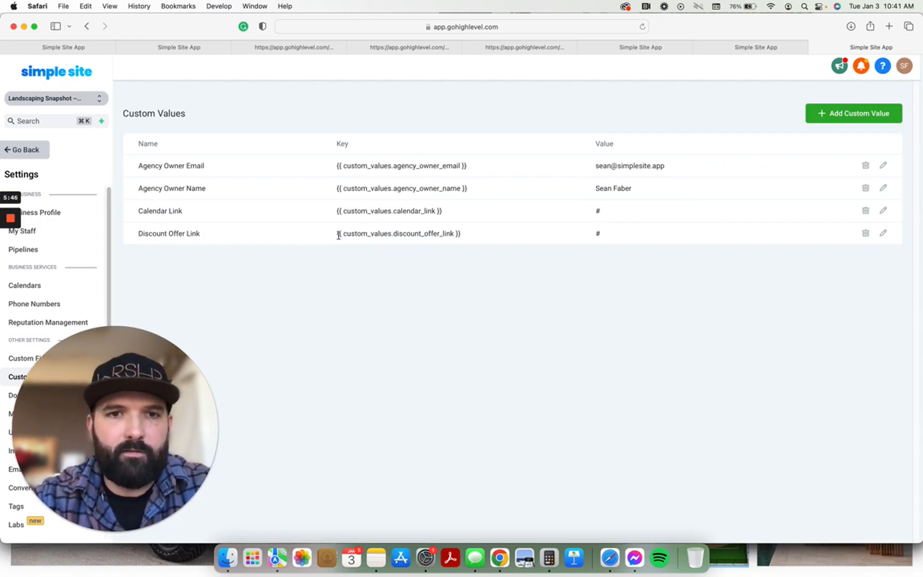
Look over the automation workflows list, and go back to the Custom Values settings
click(642, 47)
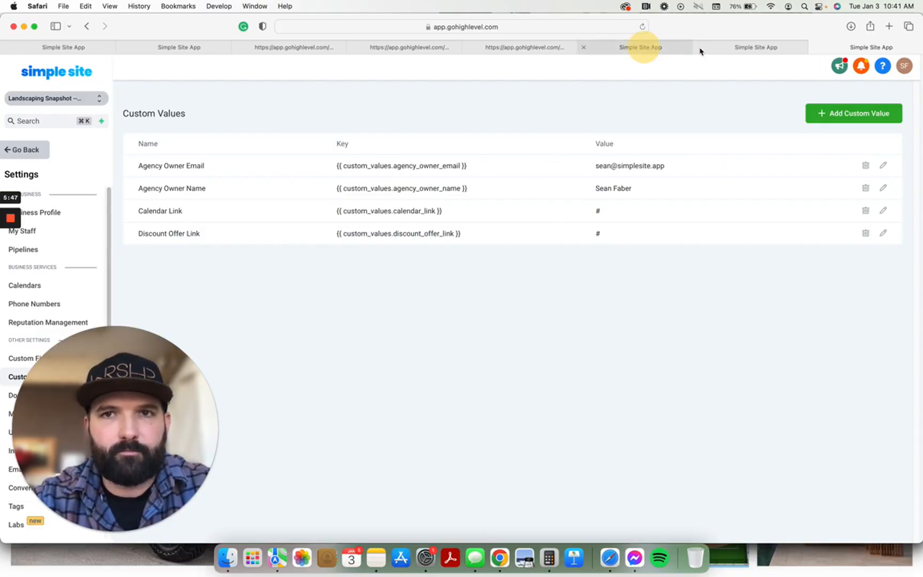
click(767, 47)
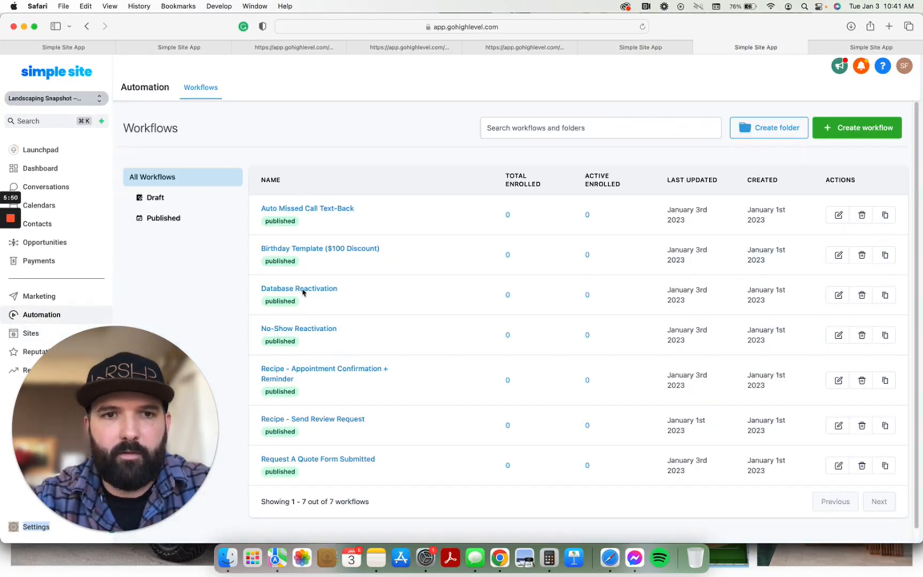
click(857, 47)
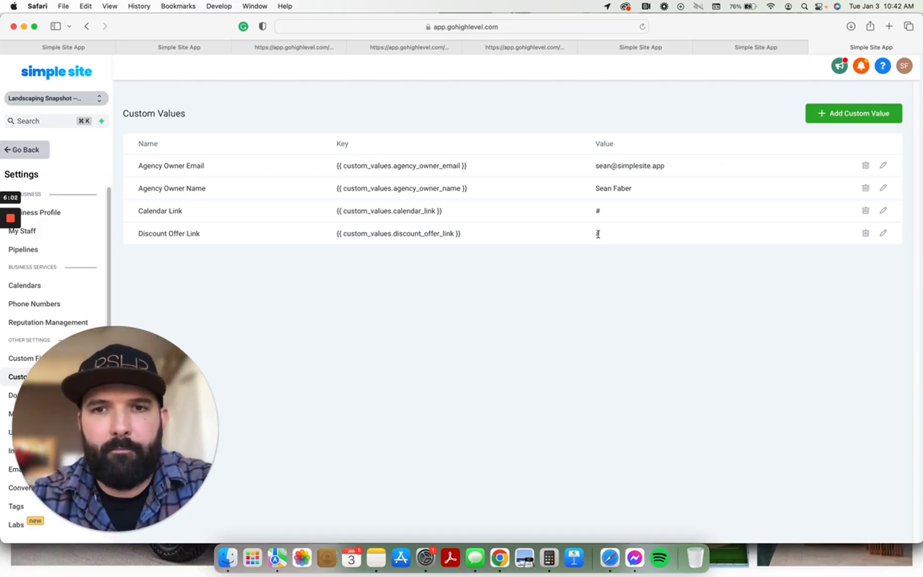
Close the landing page's estimate form, and compare the $100 savings offer page with the Custom Values settings
click(299, 48)
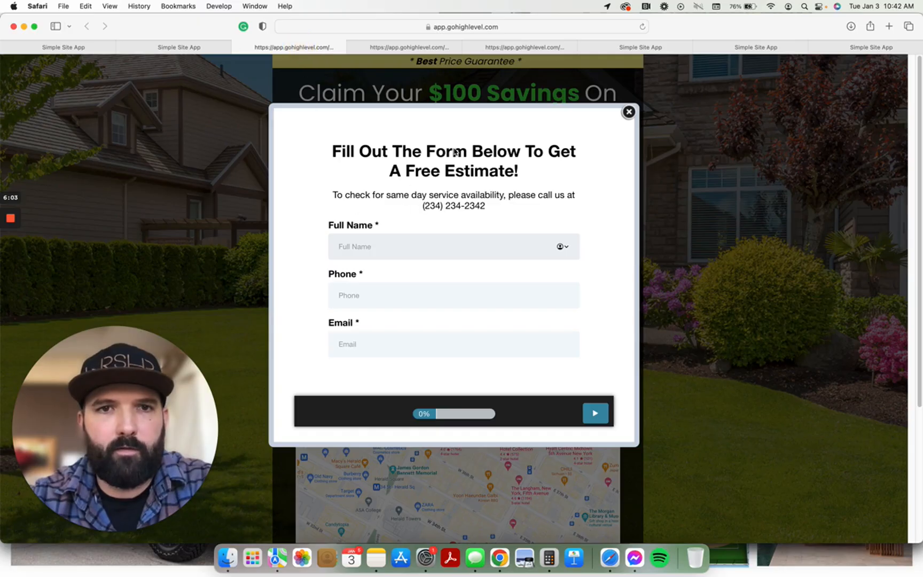
click(628, 112)
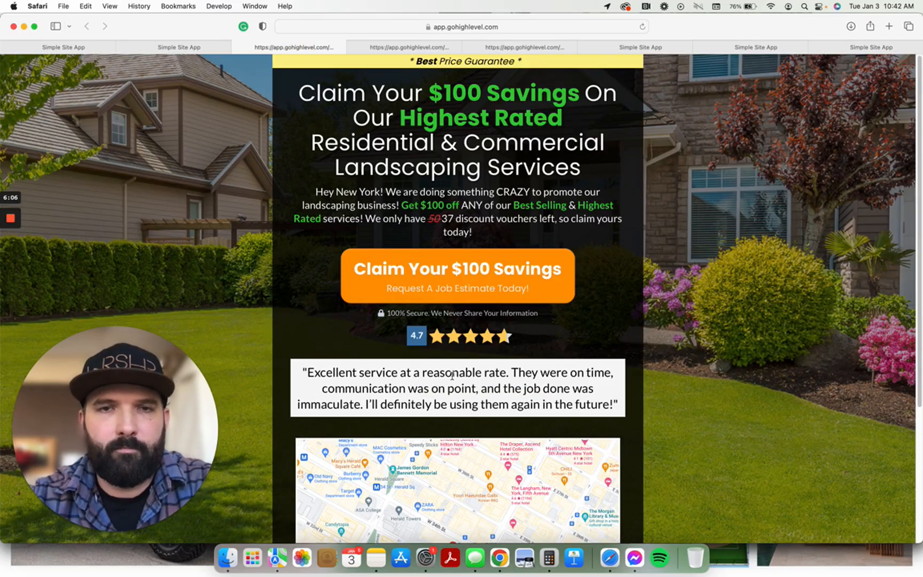
click(876, 47)
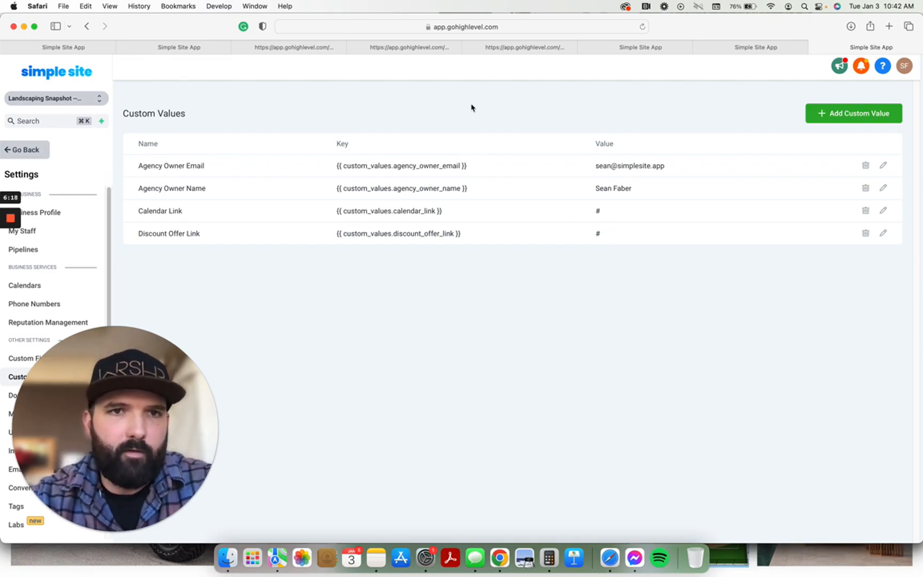
click(323, 48)
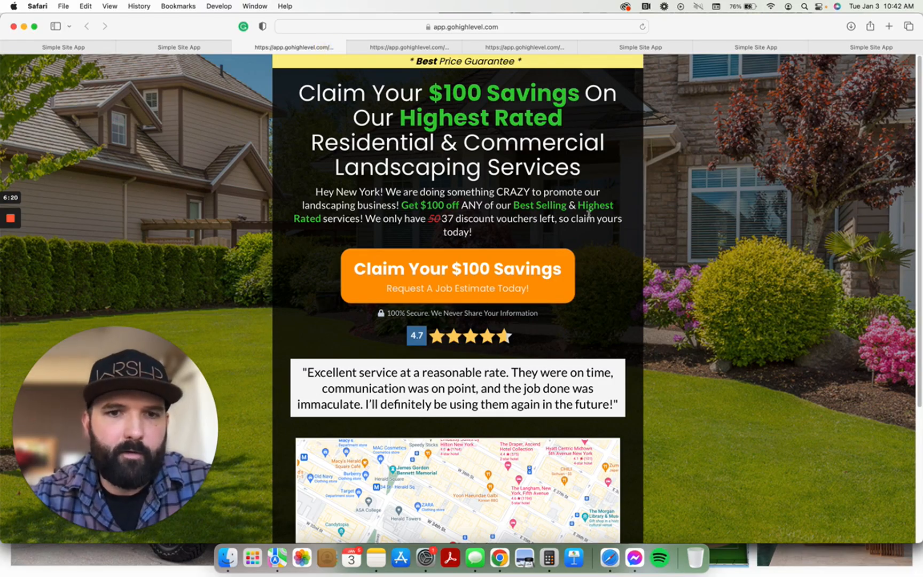
click(859, 48)
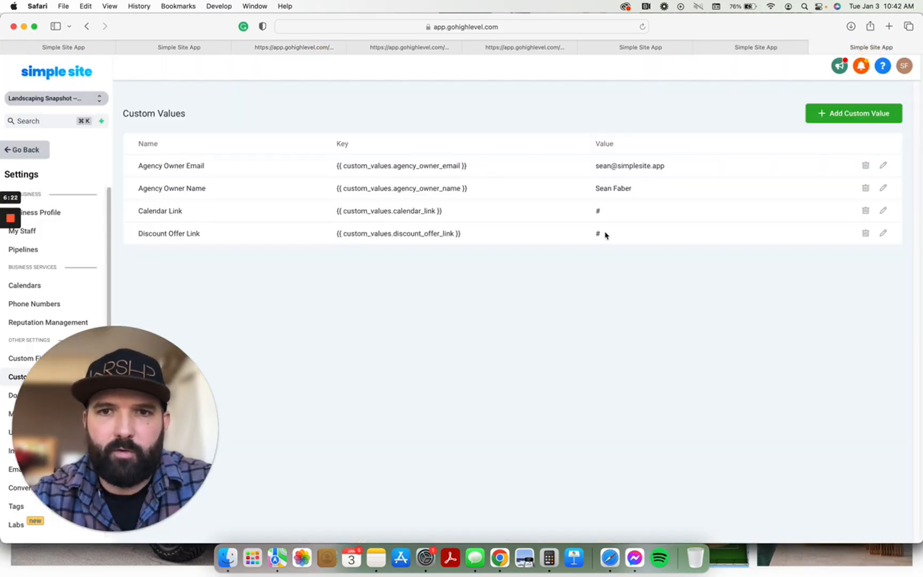
Open the Request A Quote Form Submitted workflow, and review and save its Add Contact Tag and Send Text To Staff actions
click(744, 47)
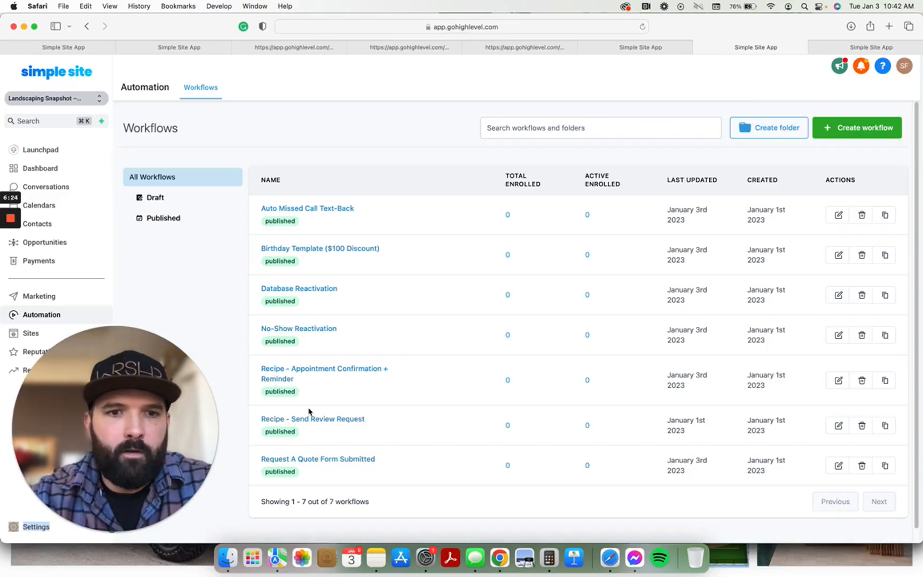
click(328, 460)
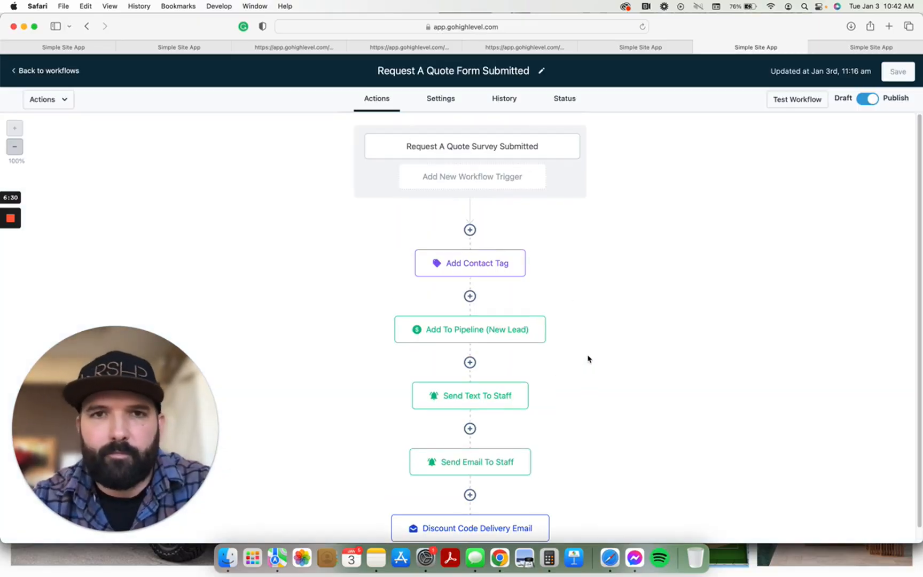
click(493, 272)
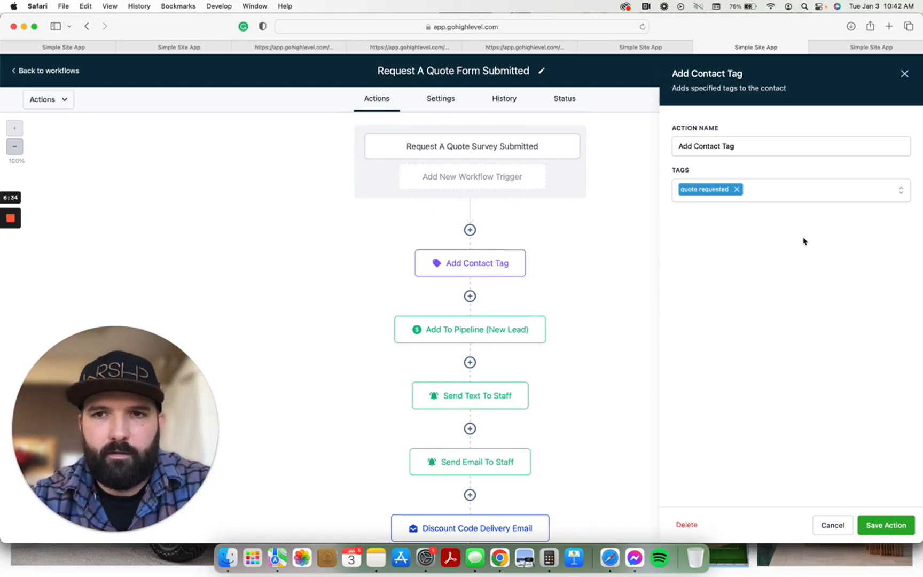
click(907, 526)
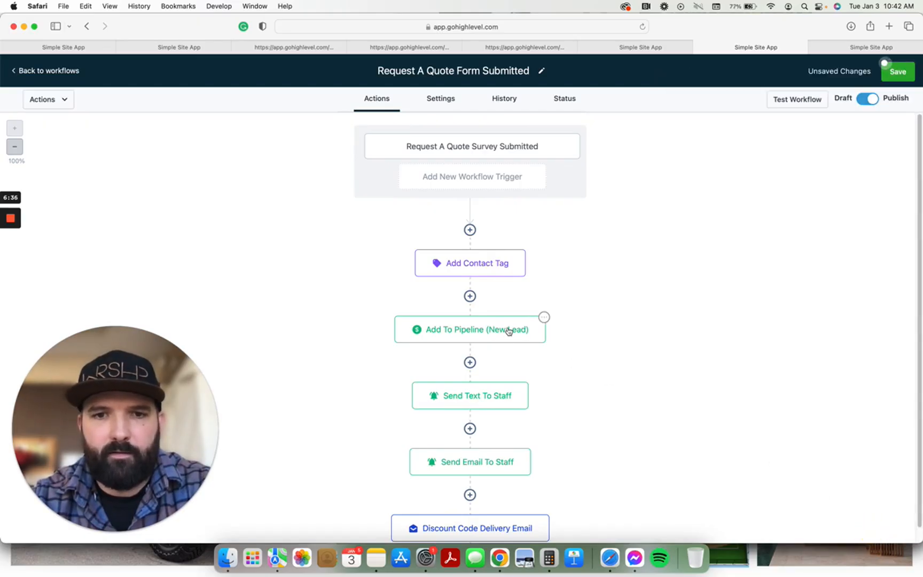
click(490, 407)
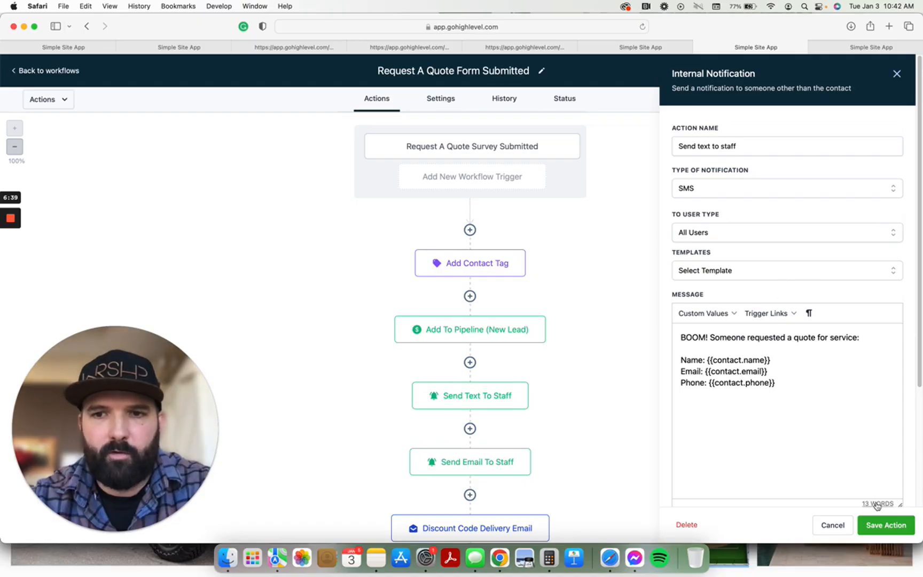
click(886, 525)
In the Send Email To Staff action's message, change the "Address:" label to "Service Address:"
click(476, 470)
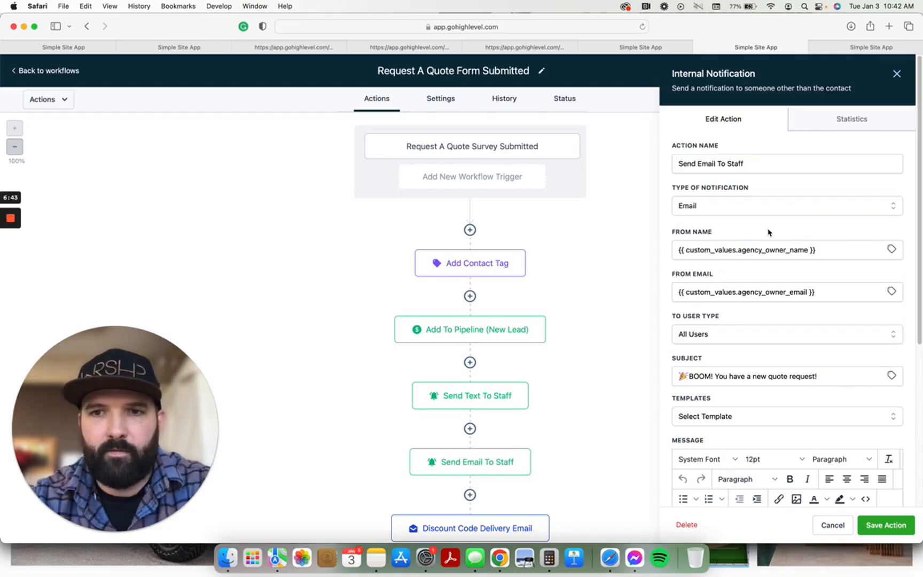
scroll(790, 366, down, 3)
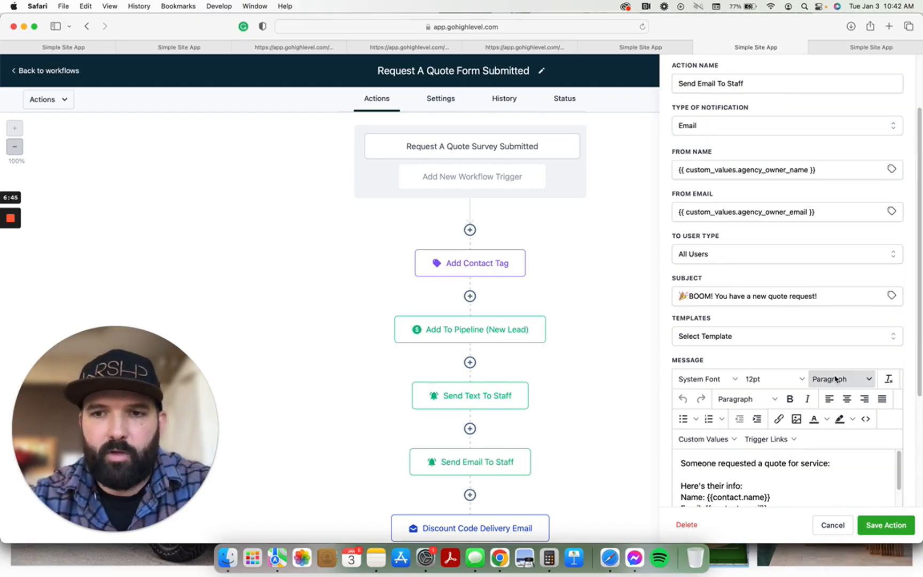
scroll(906, 347, down, 3)
scroll(906, 353, down, 1)
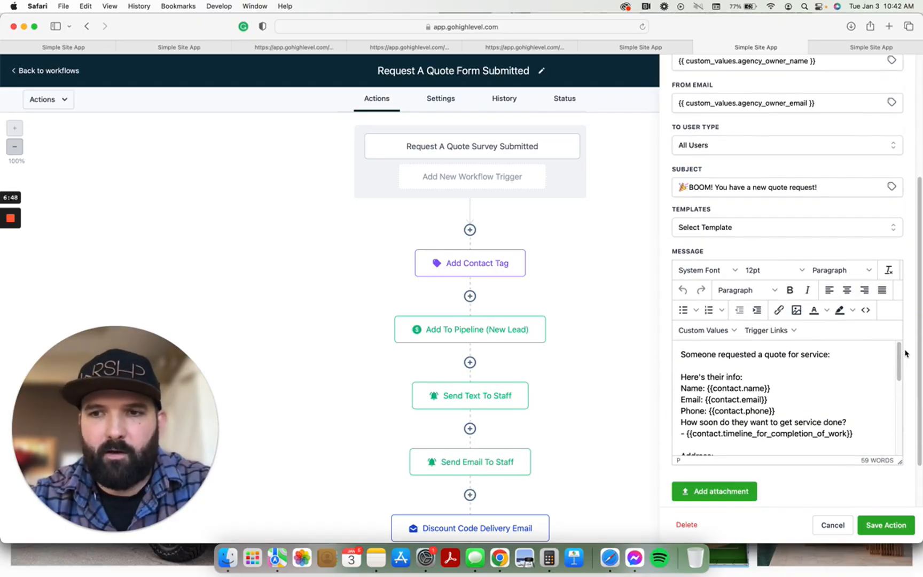
drag(898, 354, 901, 376)
mouse_move(899, 369)
mouse_down()
mouse_move(901, 398)
mouse_move(901, 389)
mouse_up()
click(681, 358)
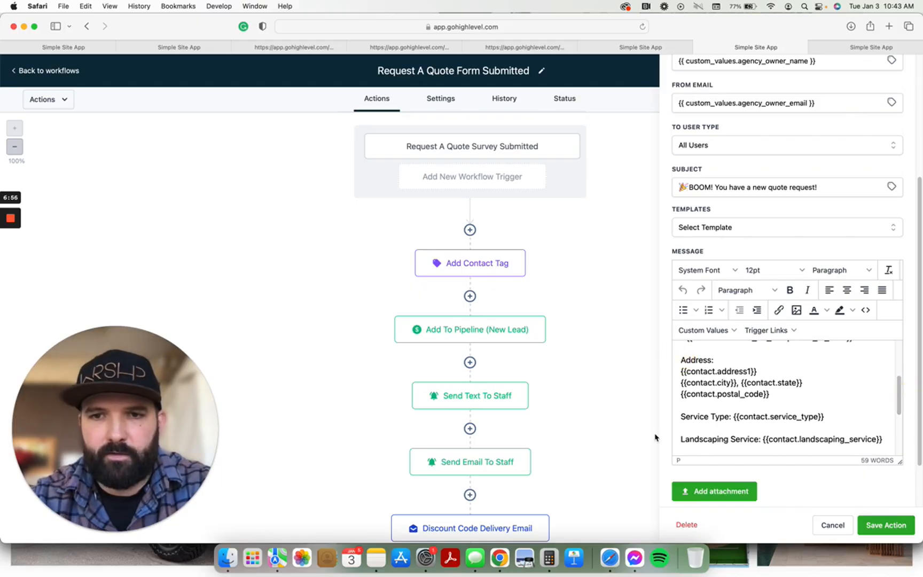
text(Service)
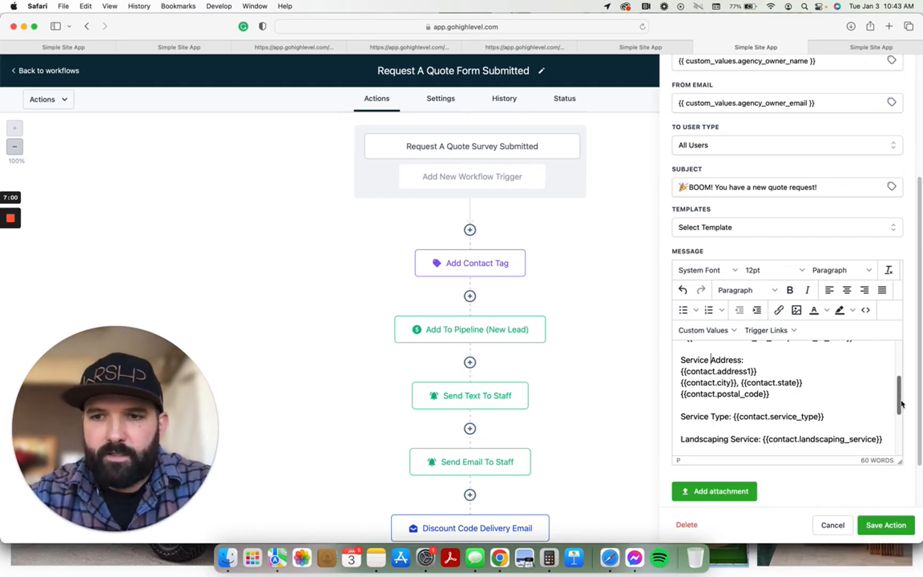
Review the rest of the staff email message down to its closing line, and save the action
drag(900, 400, 901, 429)
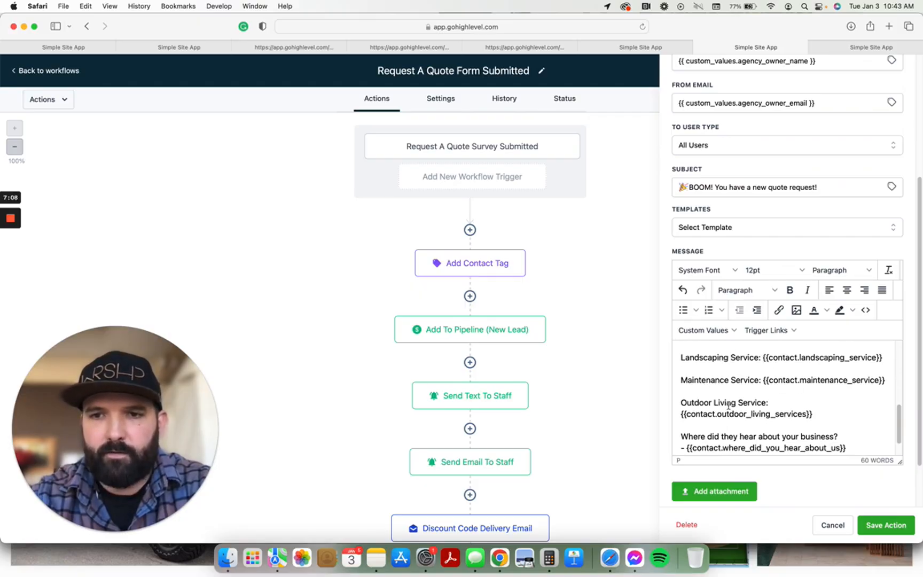
drag(899, 423, 898, 433)
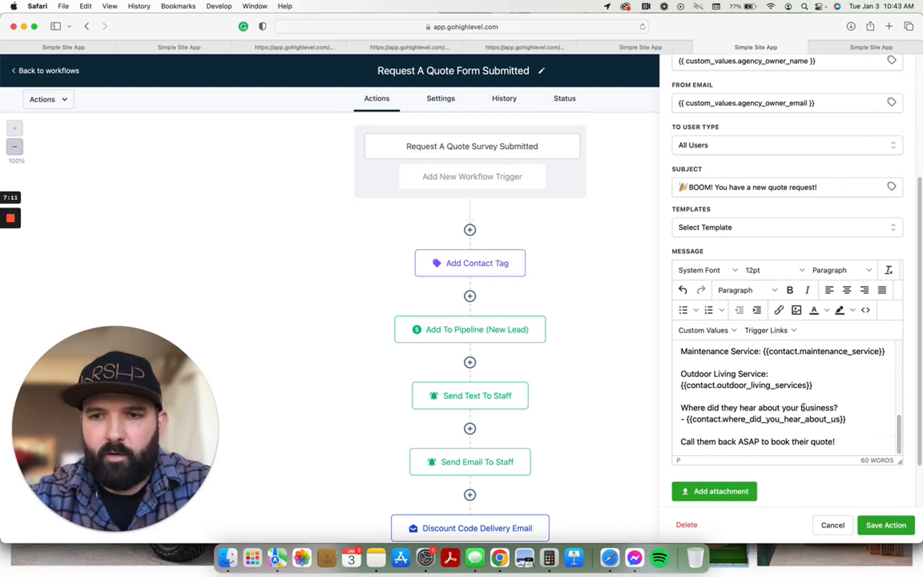
drag(900, 440, 906, 384)
click(885, 524)
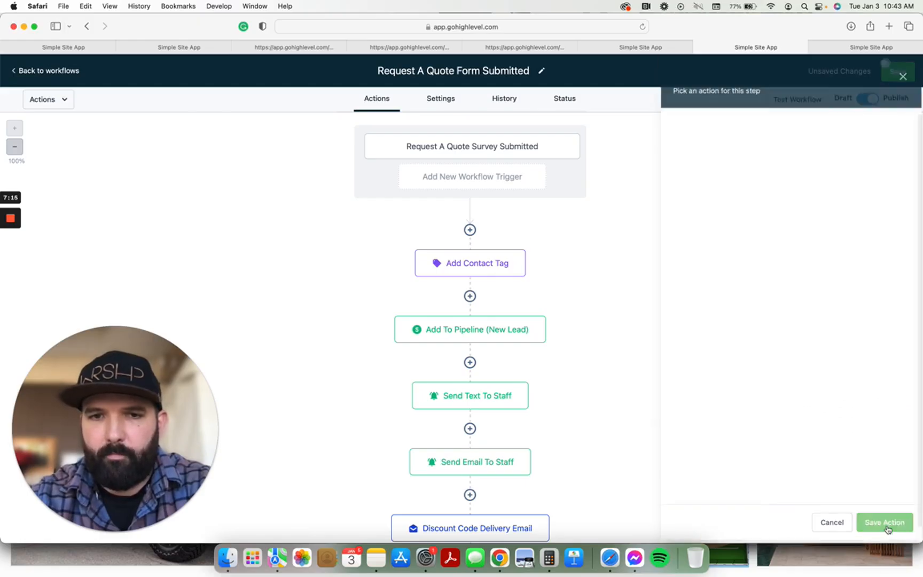
Open the Discount Code Delivery Email action, and review its message from the discount code to the closing lines
scroll(602, 498, down, 3)
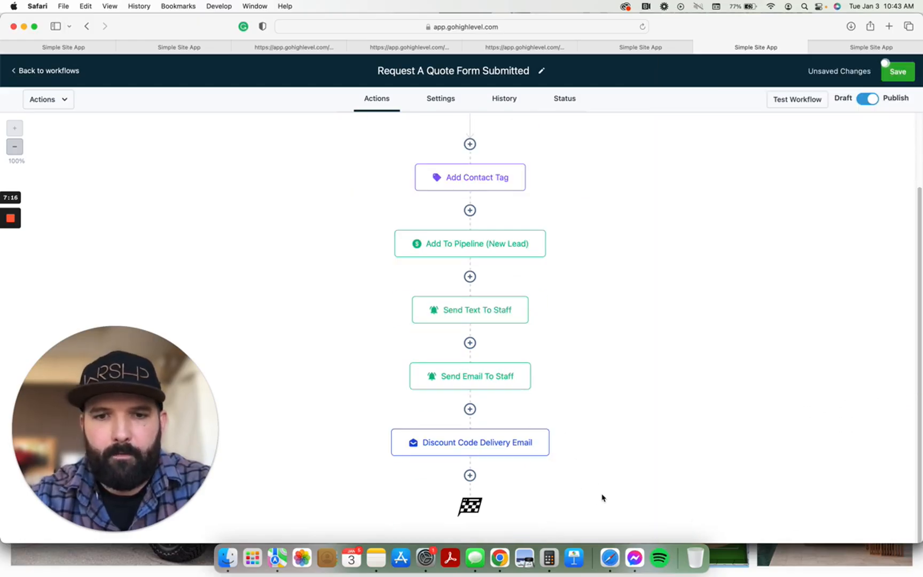
click(511, 441)
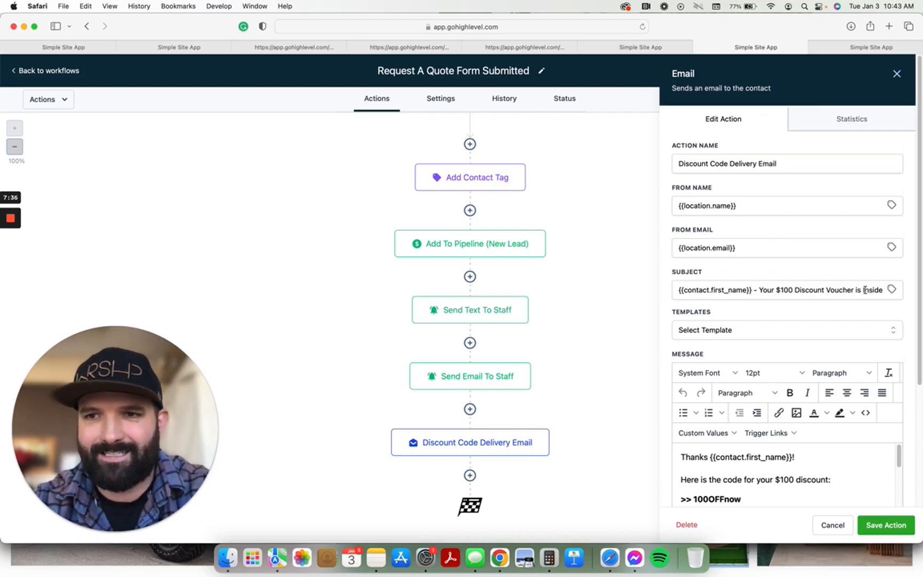
drag(912, 301, 916, 387)
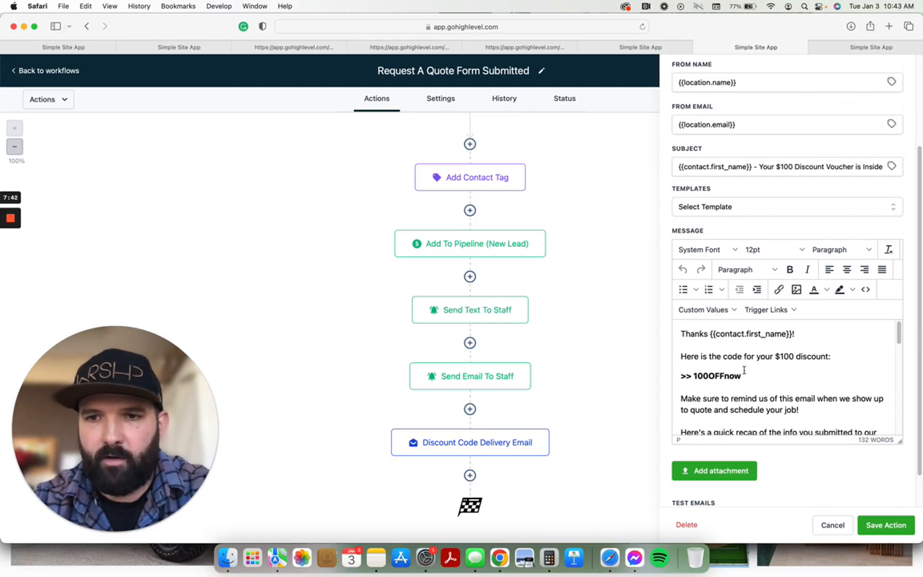
drag(741, 376, 680, 375)
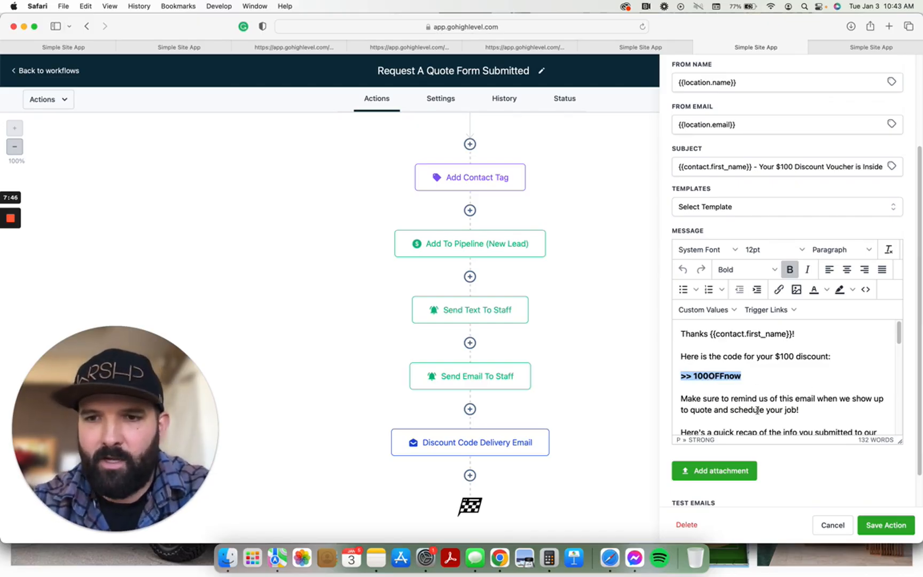
drag(899, 338, 909, 428)
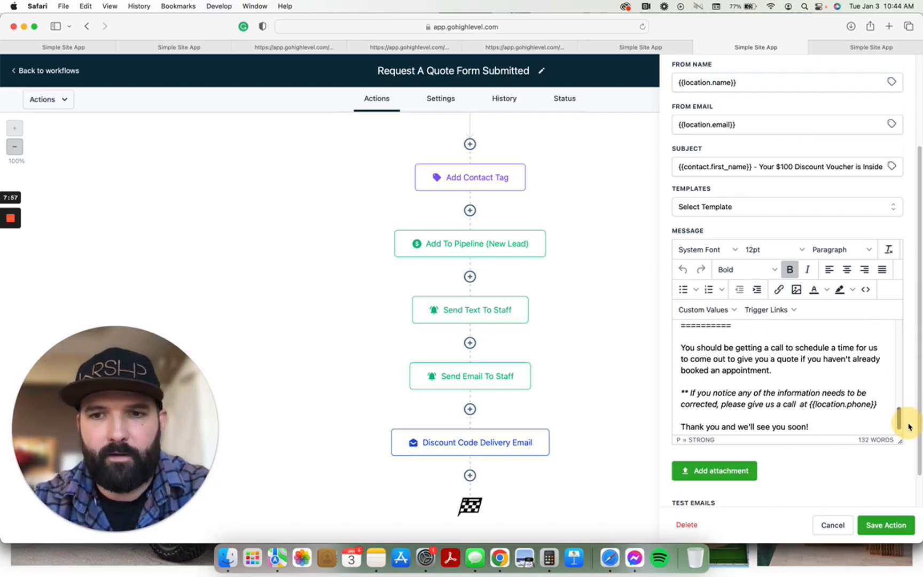
Insert "above" after "information" in the discount email's italic correction note, and save the action and the workflow
click(801, 359)
click(783, 373)
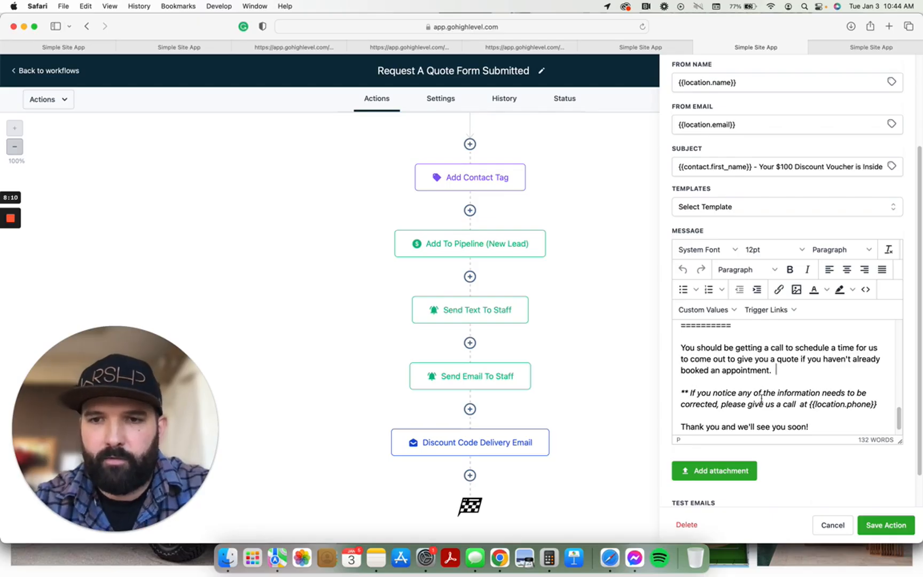
click(821, 394)
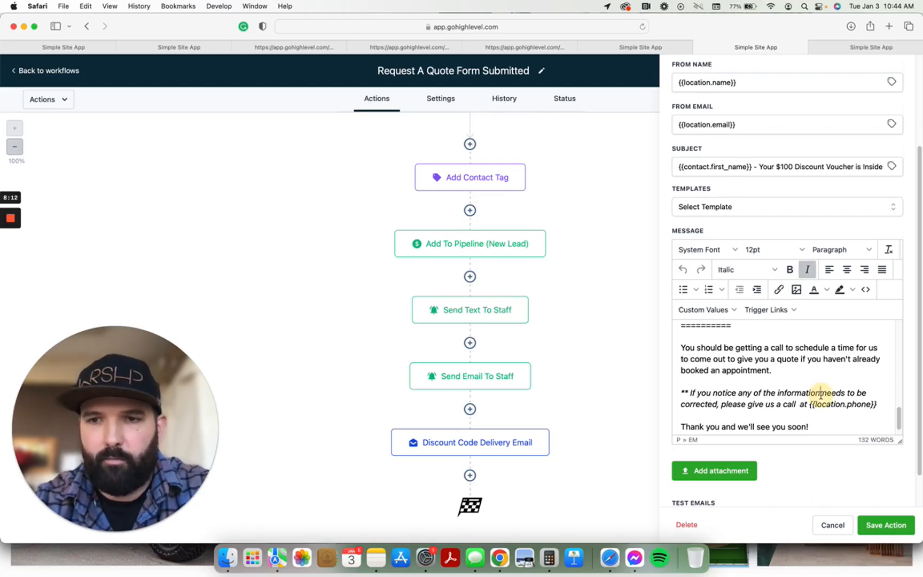
text(above)
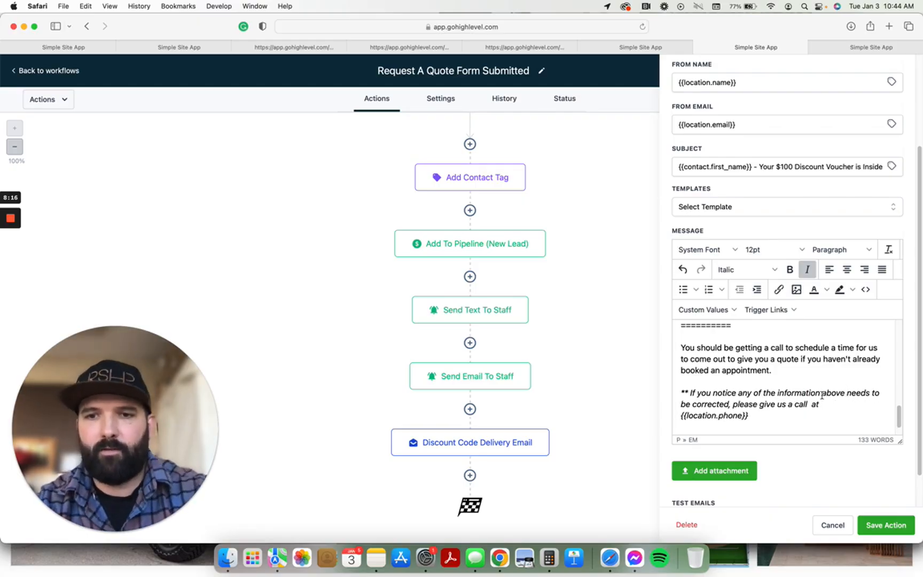
scroll(822, 395, down, 2)
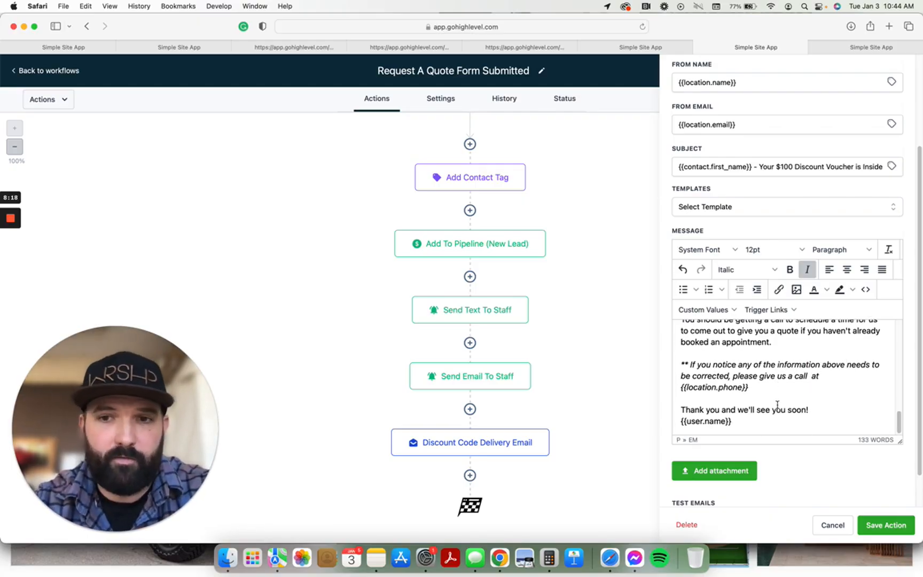
click(885, 525)
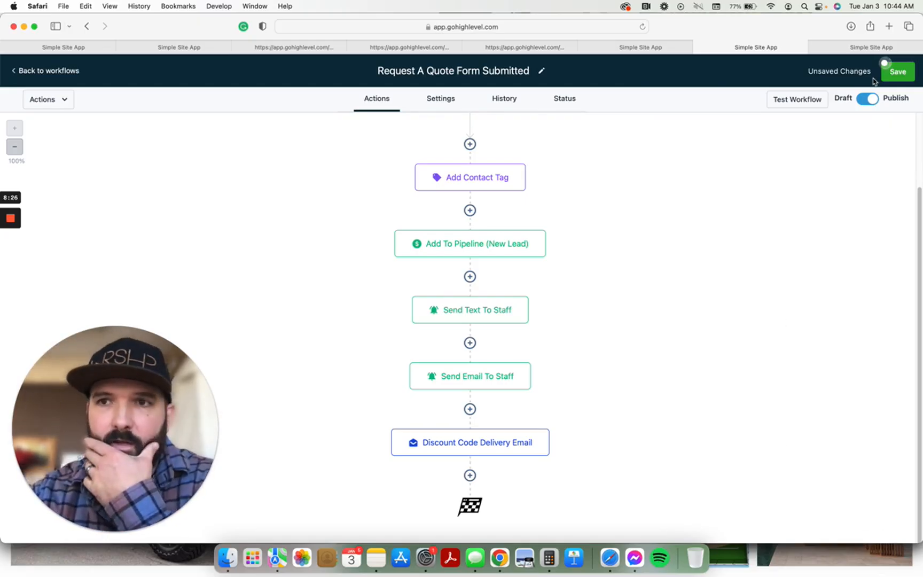
click(893, 75)
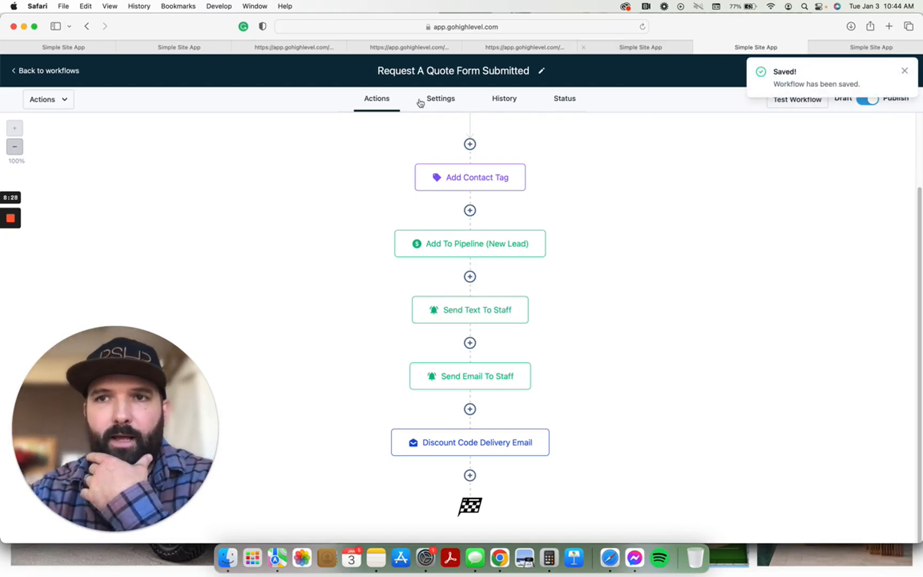
Return to the workflows list, and revisit the appointment confirmation page, the $100 savings page and the Landscaping Request a Quote funnel's steps
click(53, 71)
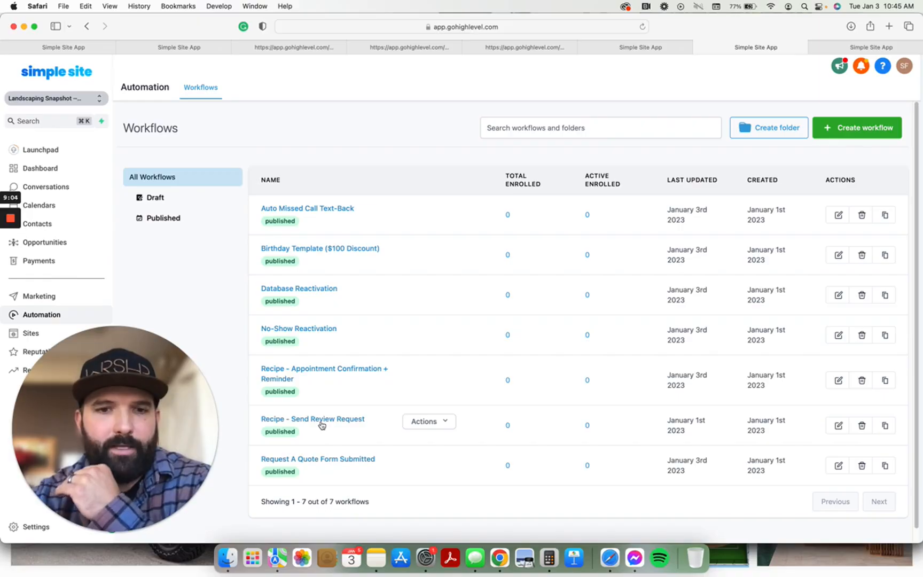
click(537, 47)
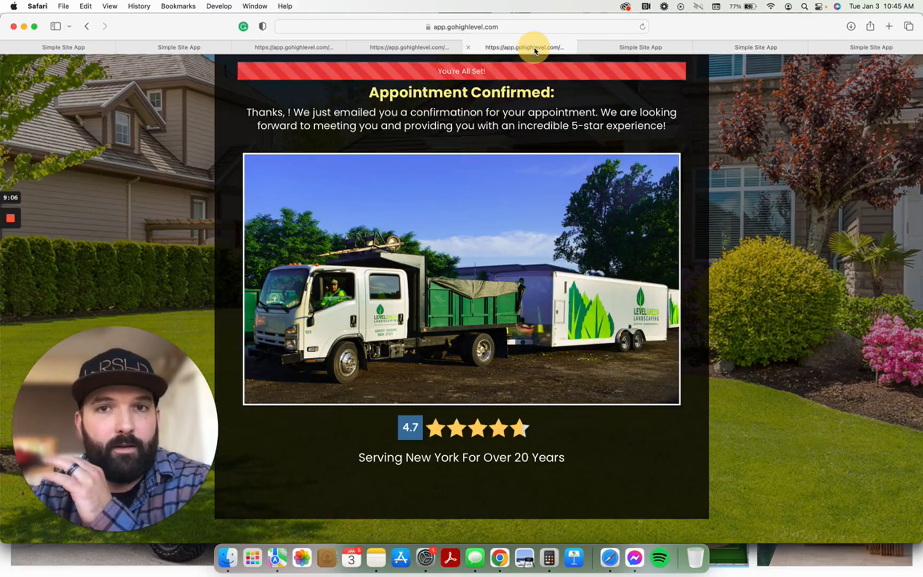
click(287, 47)
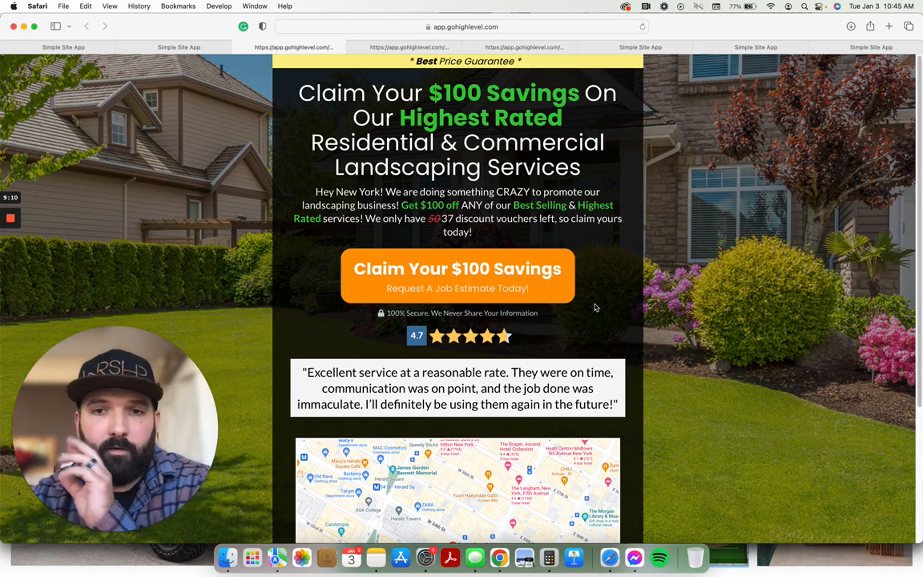
click(182, 48)
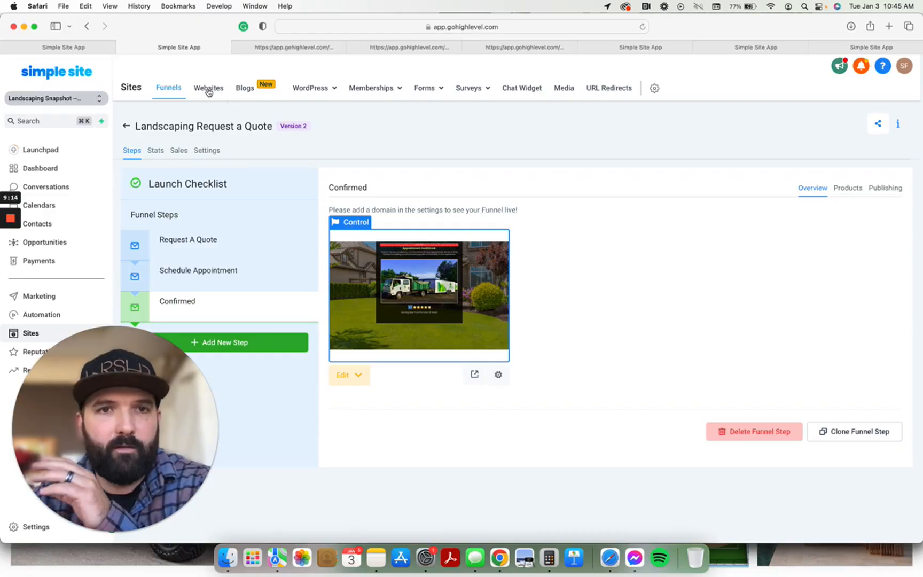
mouse_move(433, 91)
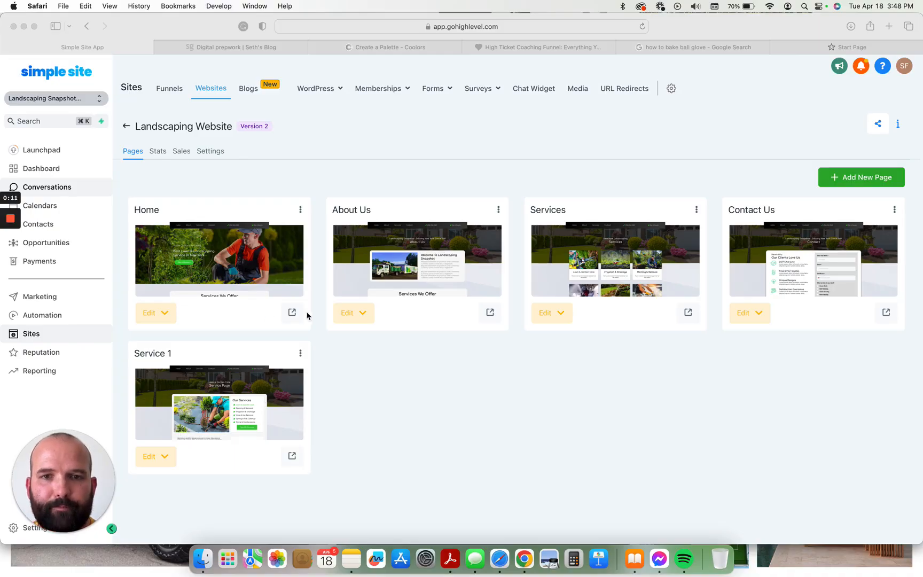
Preview the Landscaping Website's Home page, and review it from the hero section down to the free estimate form
click(291, 314)
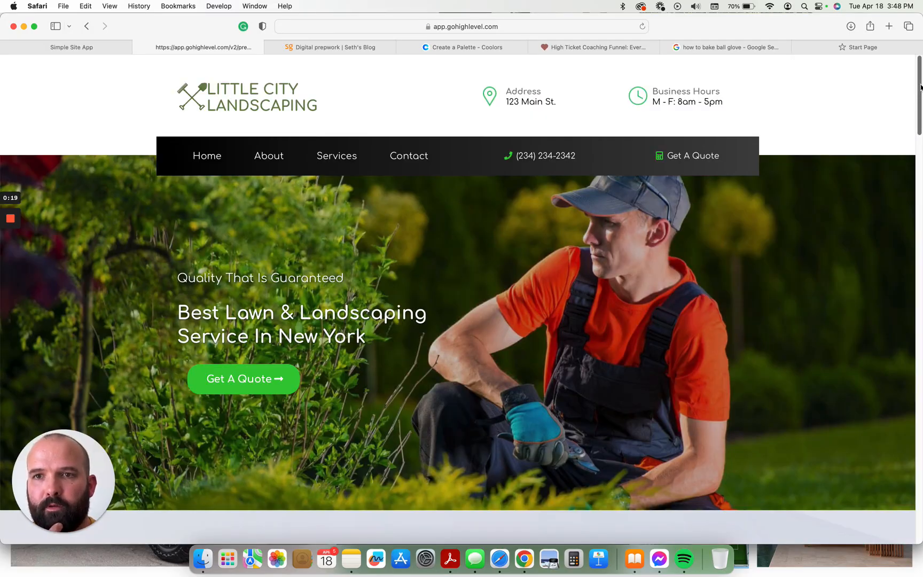
scroll(919, 87, down, 5)
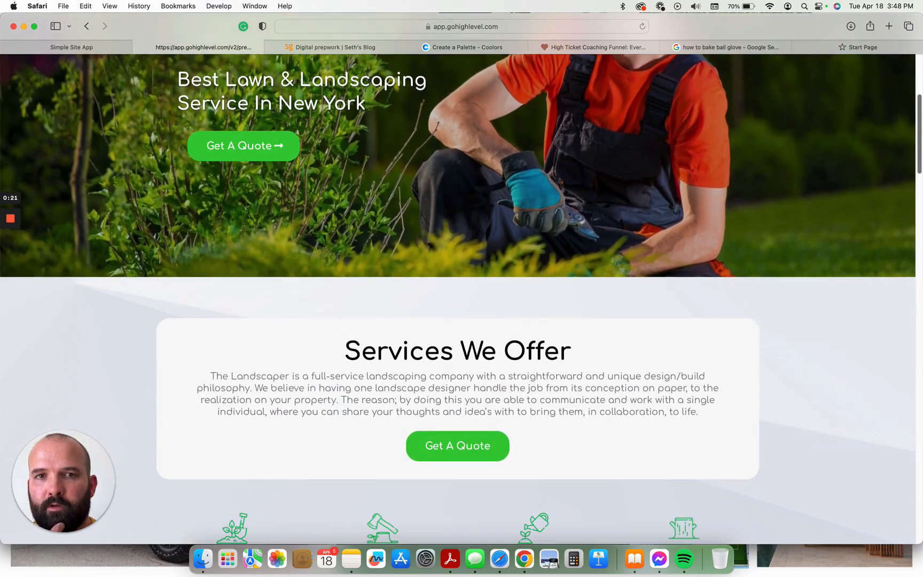
scroll(462, 299, down, 12)
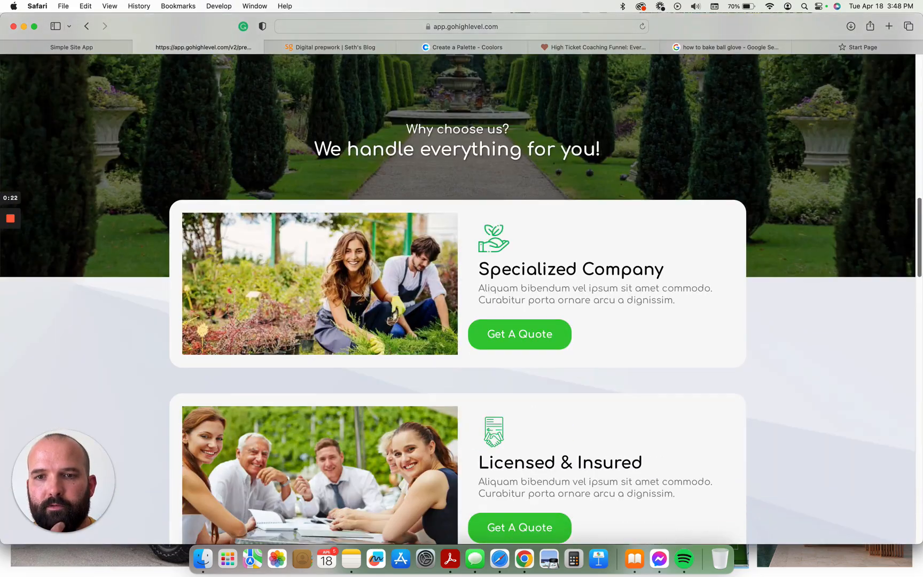
scroll(461, 299, down, 20)
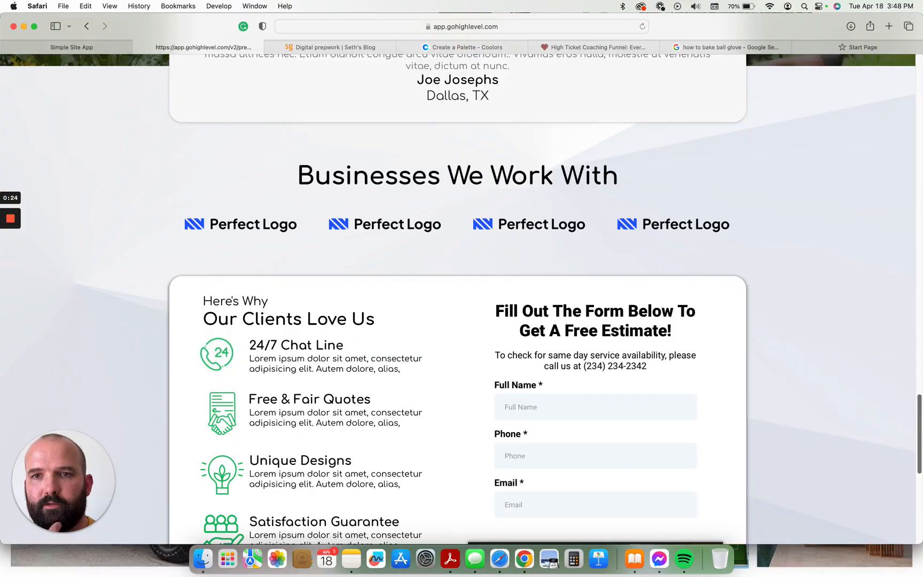
drag(919, 433, 915, 457)
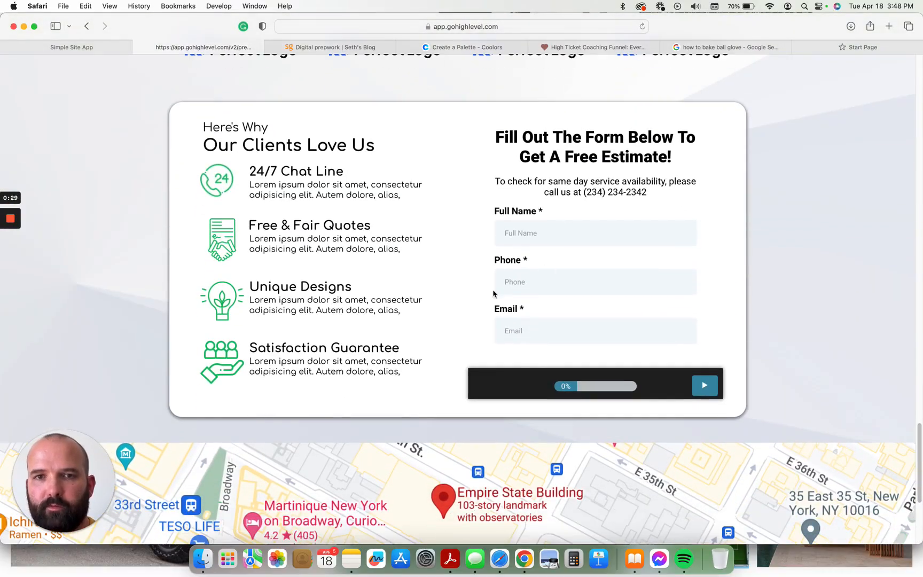
Open previews of the Landscaping Website's About Us, Services, Contact Us and Service 1 pages
click(101, 48)
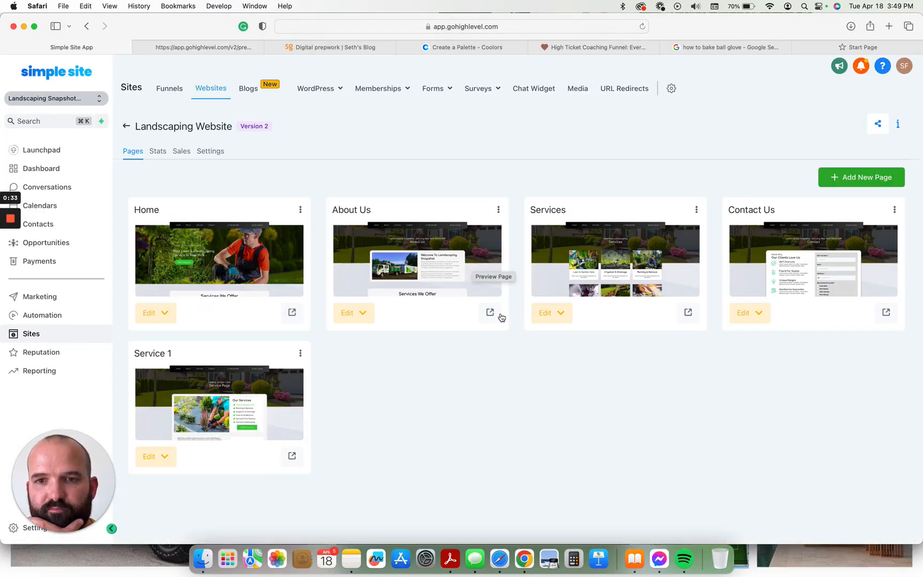
click(500, 316)
click(64, 47)
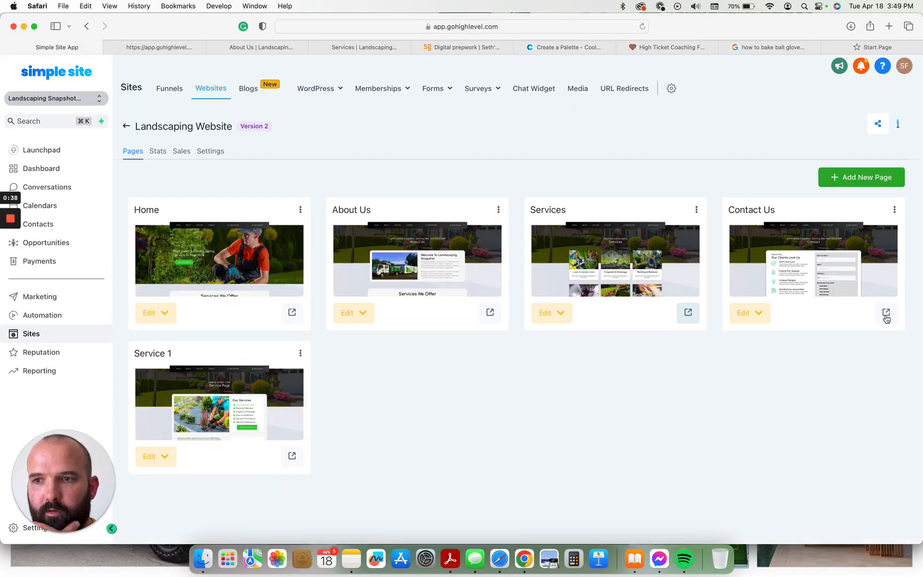
click(885, 312)
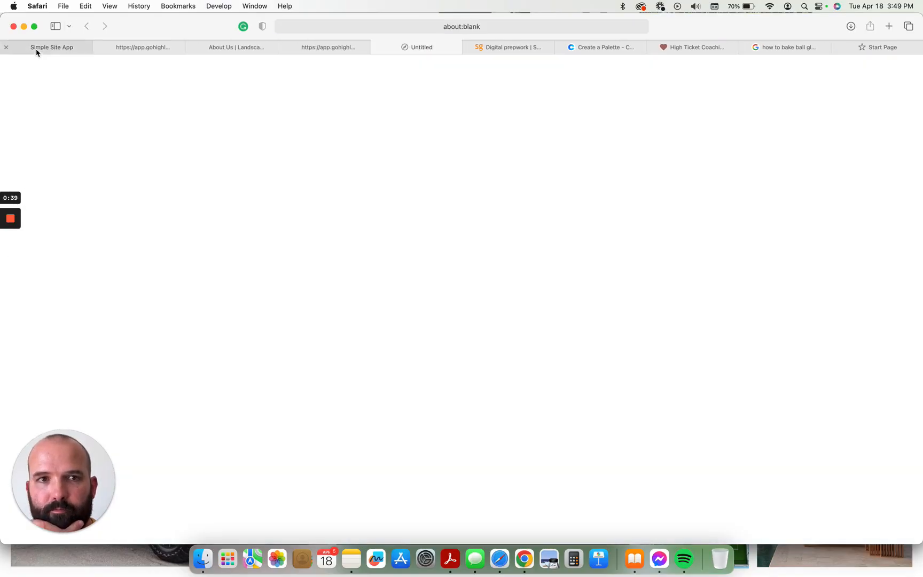
click(44, 49)
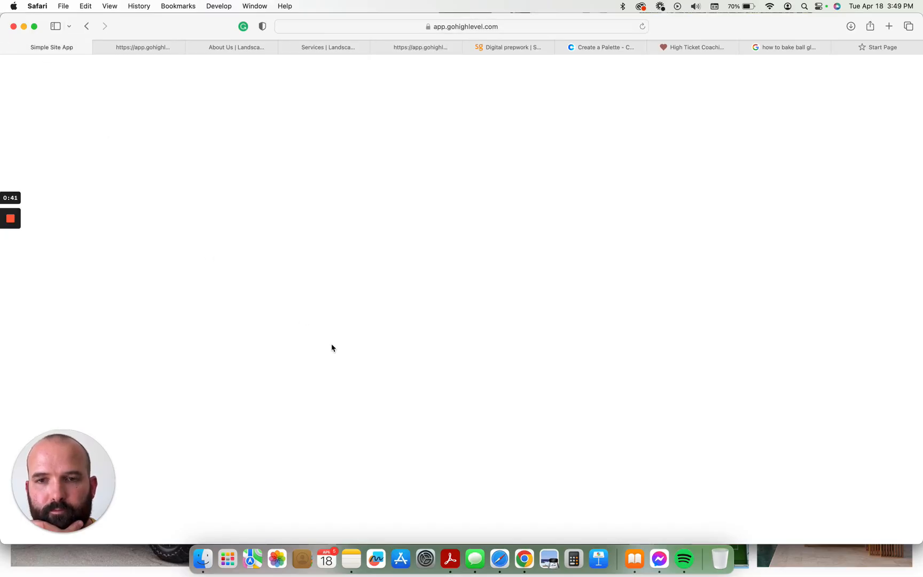
click(290, 457)
Review the About Us page down to its footer, and the Services page down to its map section
click(215, 49)
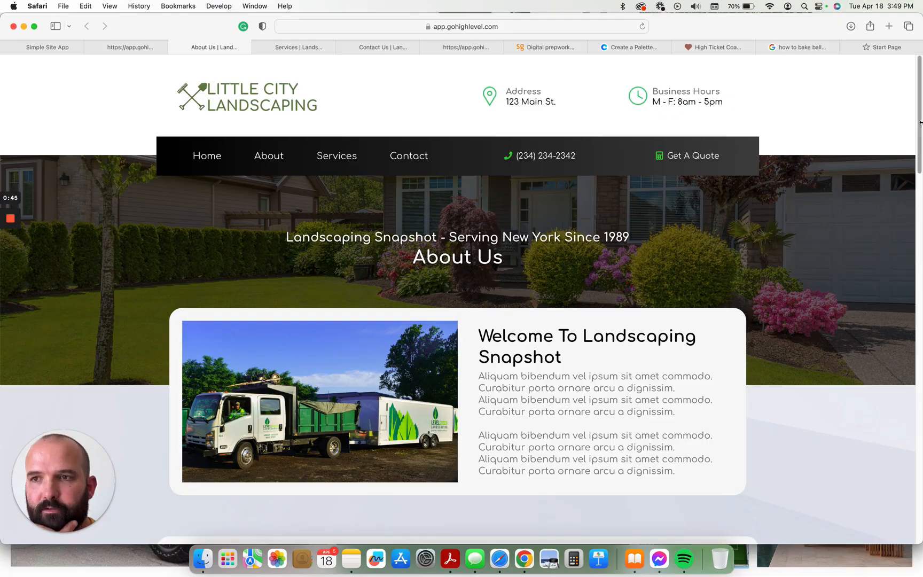
drag(920, 123, 920, 490)
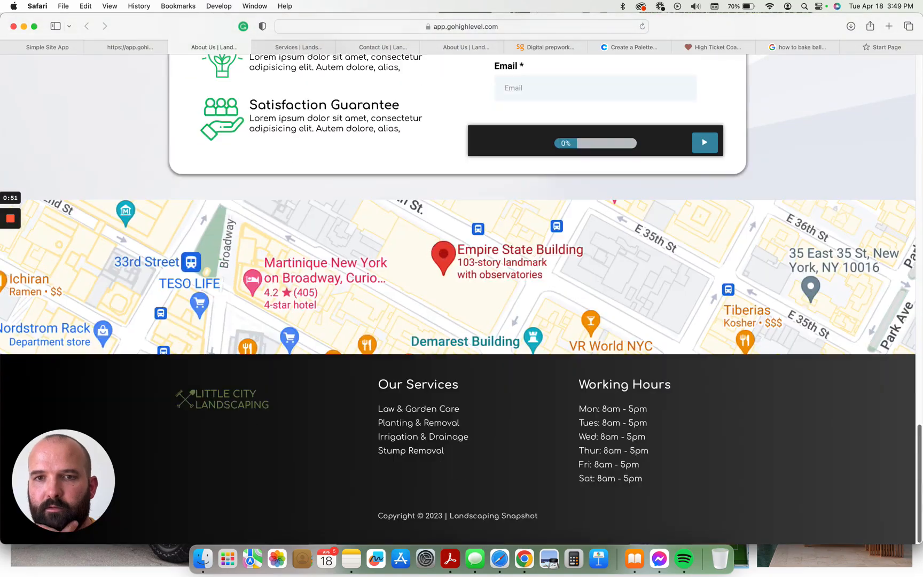
click(284, 49)
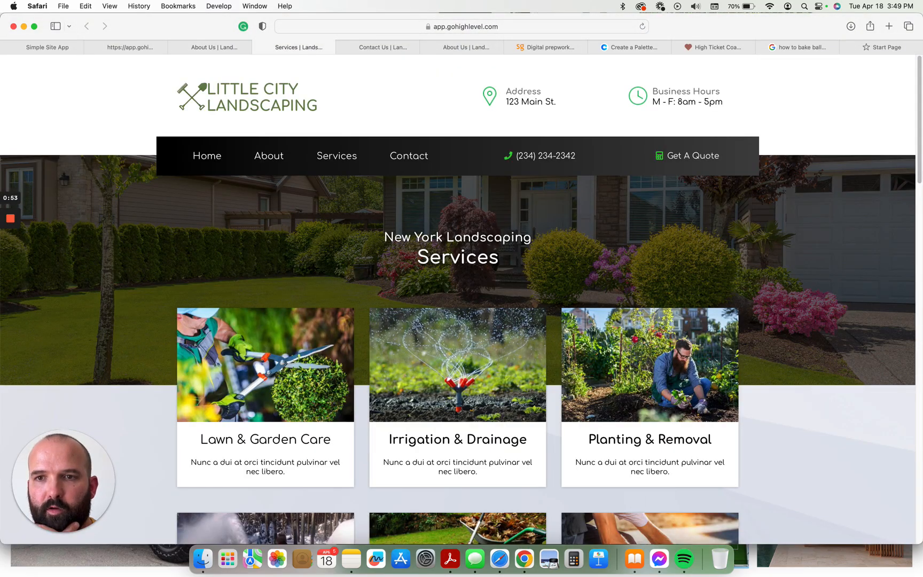
drag(921, 73, 920, 410)
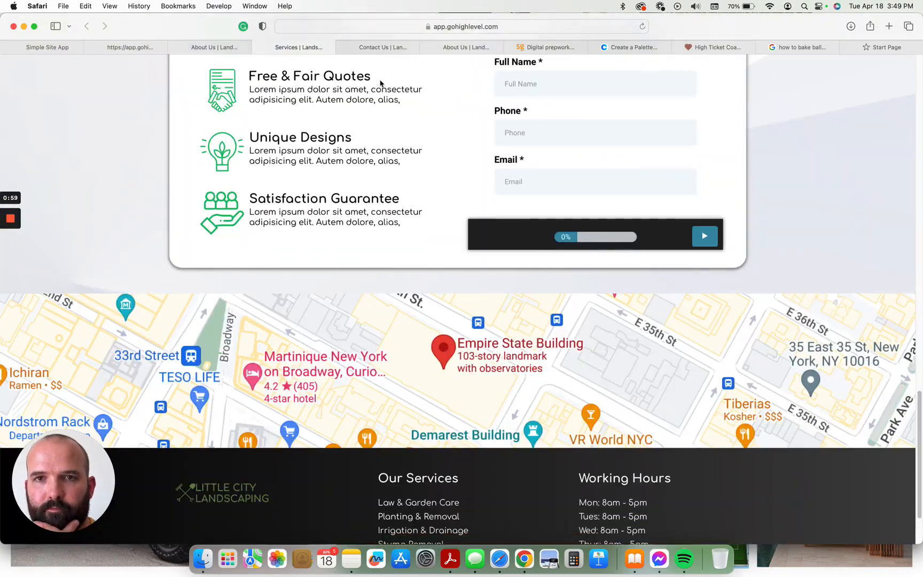
Review the Contact page, including its client benefits and the contact form with the list of services
click(383, 47)
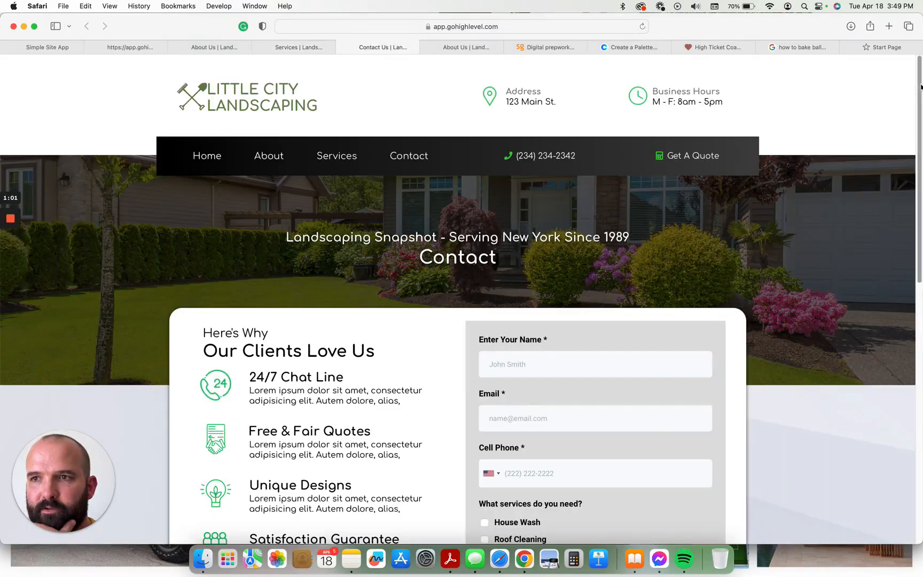
scroll(634, 218, down, 5)
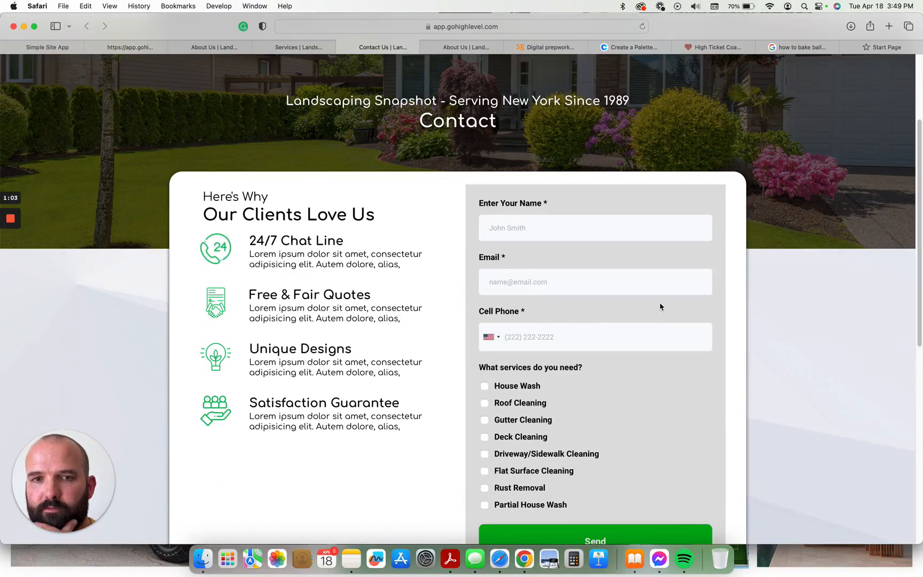
drag(919, 181, 920, 379)
scroll(497, 53, up, 15)
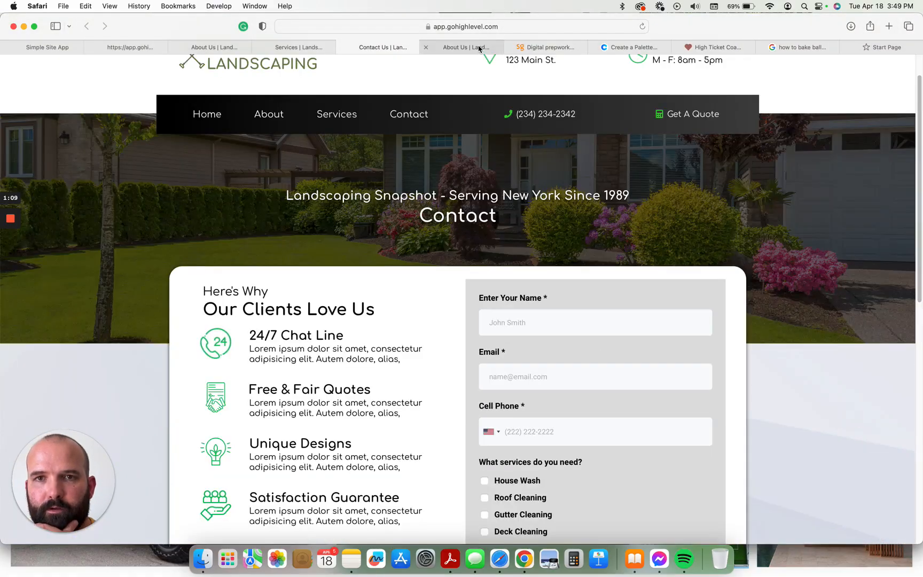
Review the Lawn & Garden Care service page from its services list down to the "Interested In This Service?" section
click(479, 49)
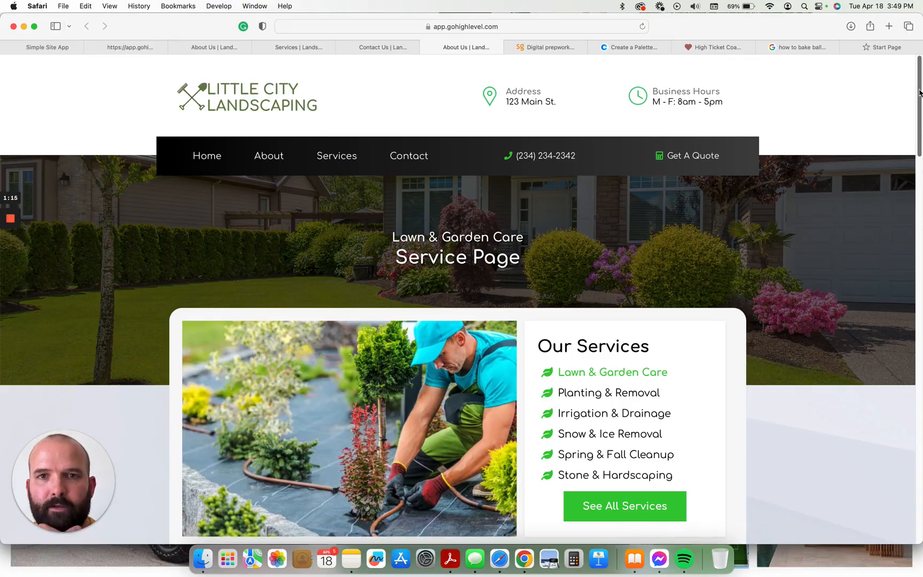
drag(919, 93, 920, 124)
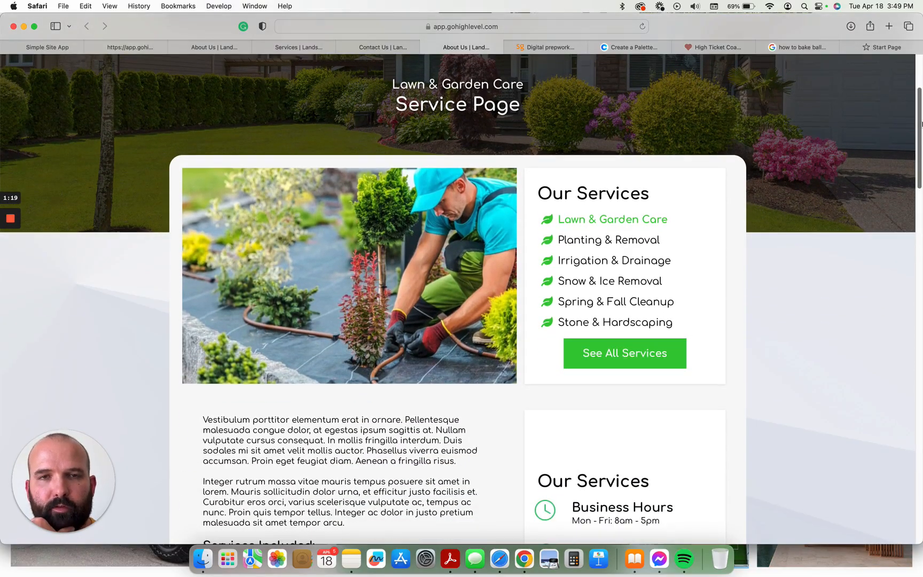
scroll(921, 125, down, 2)
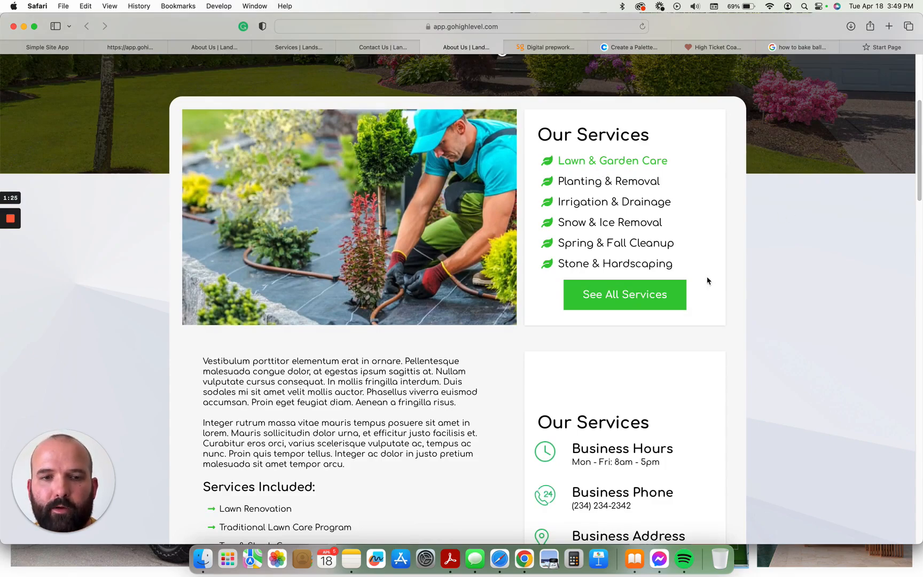
drag(919, 175, 917, 257)
scroll(918, 197, down, 5)
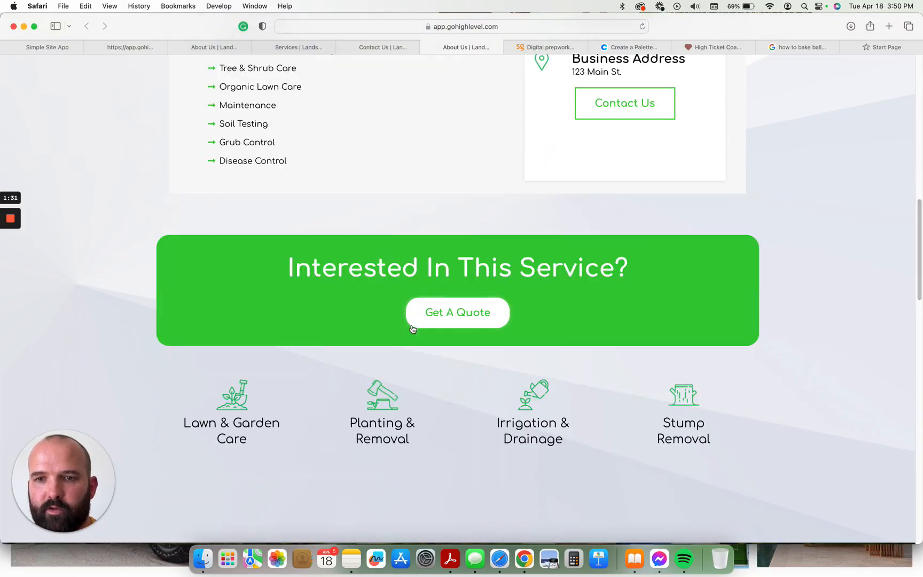
Follow the service page's Get A Quote link to its estimate form, and return to the page's top and to the Home page preview
click(438, 316)
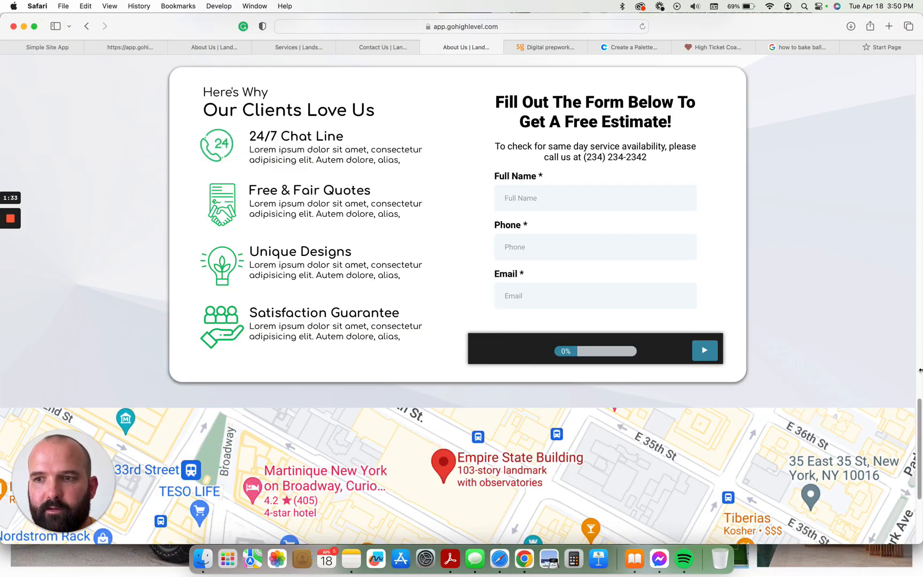
drag(918, 410, 918, 67)
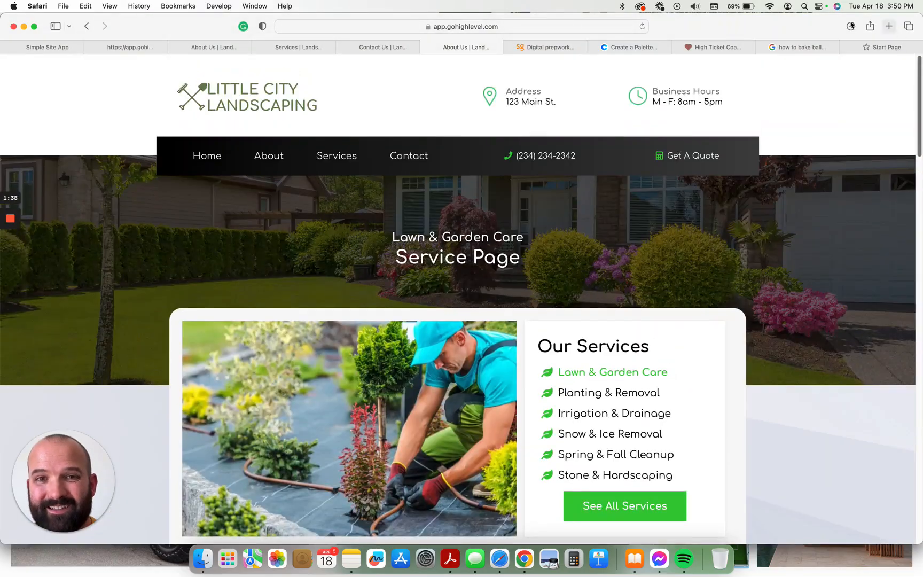
click(216, 49)
click(129, 49)
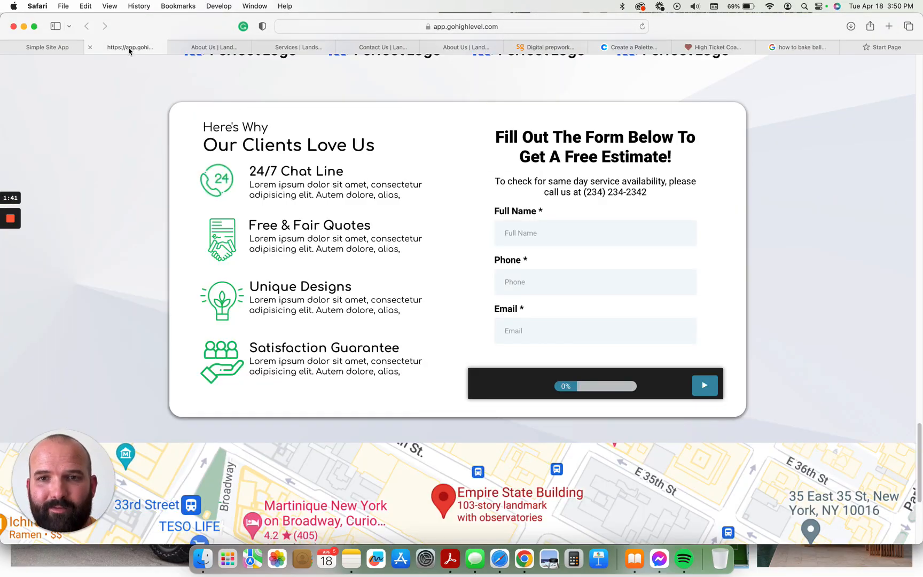